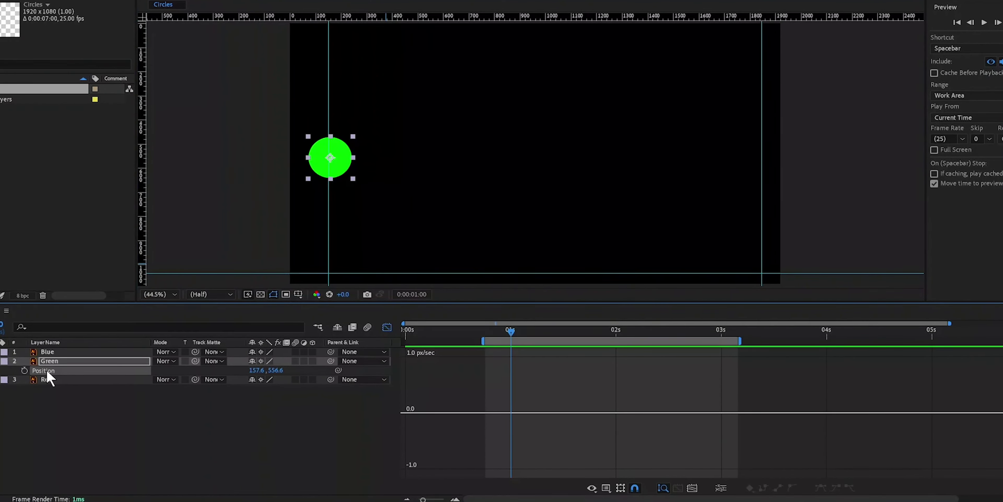
Step: Set a Position keyframe on the Green layer at 01s, holding 157.6, 556.6
{"action": "left_click", "coordinate": [24, 370]}
Step: At 03s, drag the green circle right to Position 1839.6, 556.6, then return to layer bars
{"action": "left_click_drag", "start_coordinate": [511, 331], "coordinate": [721, 349]}
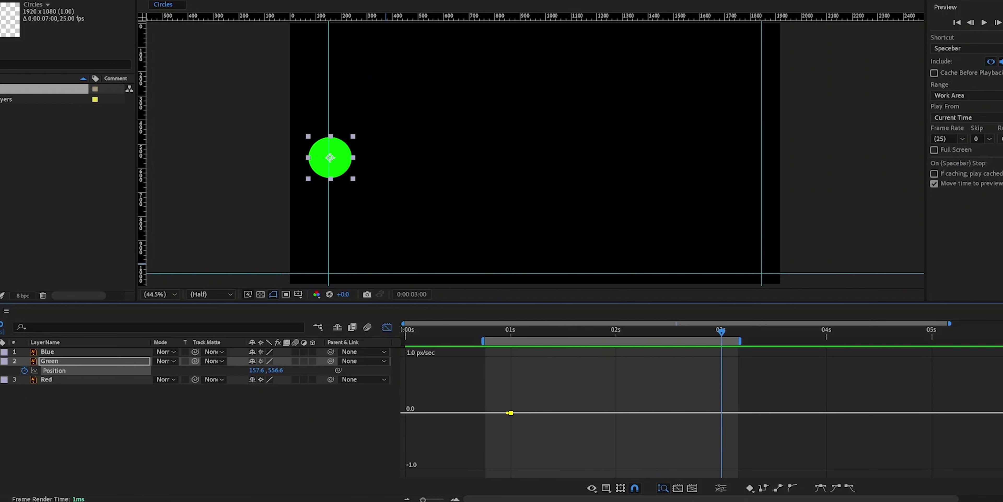
{"action": "left_click_drag", "start_coordinate": [257, 370], "coordinate": [811, 440]}
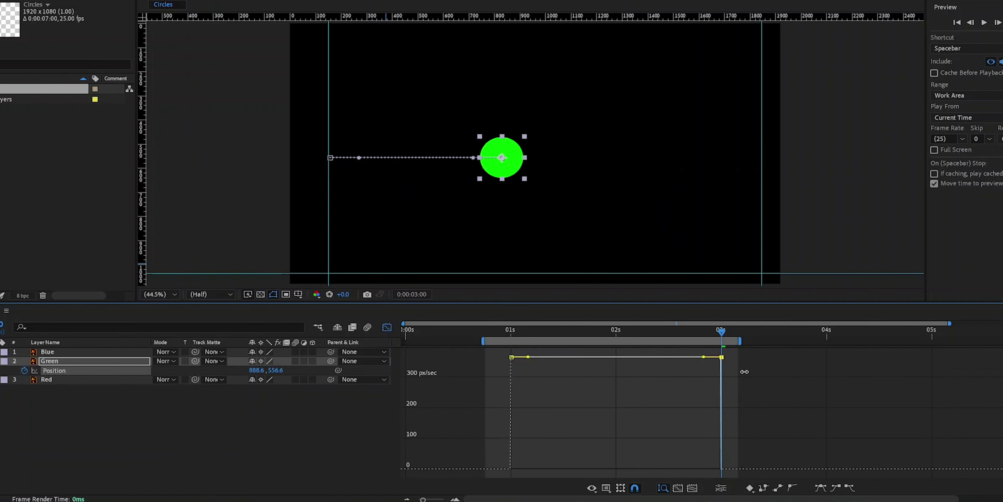
{"action": "mouse_move", "coordinate": [258, 370]}
{"action": "left_mouse_down"}
{"action": "mouse_move", "coordinate": [480, 368]}
{"action": "mouse_move", "coordinate": [481, 380]}
{"action": "left_mouse_up"}
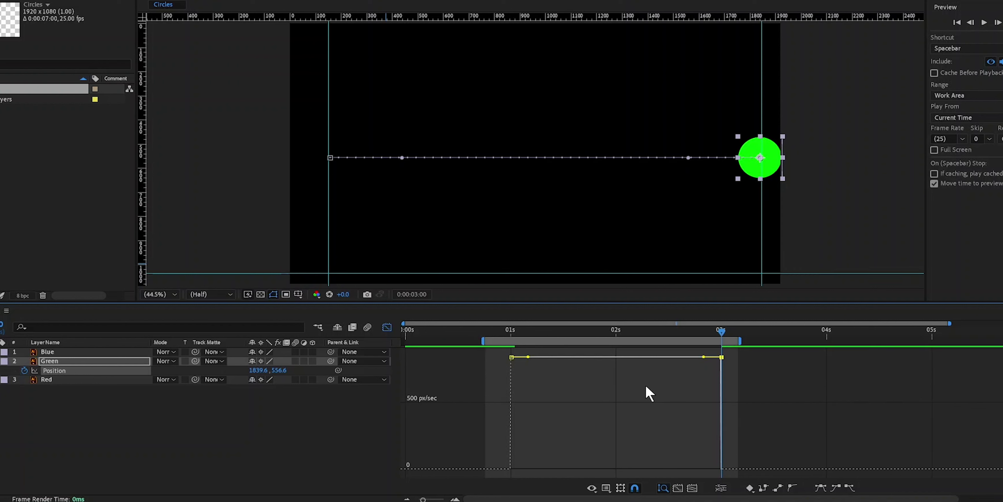
{"action": "left_click", "coordinate": [387, 327]}
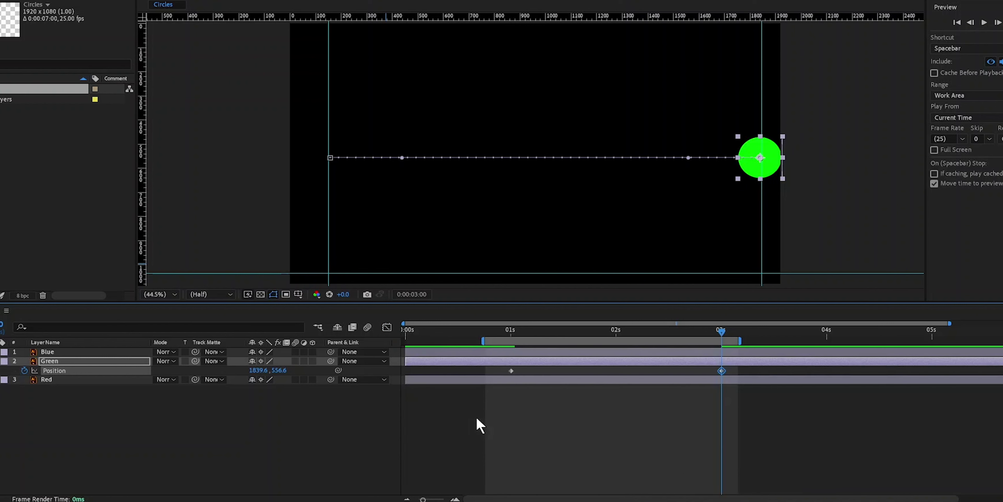
Step: Deselect the Green layer and briefly toggle the Graph Editor on and off
{"action": "left_click", "coordinate": [795, 426]}
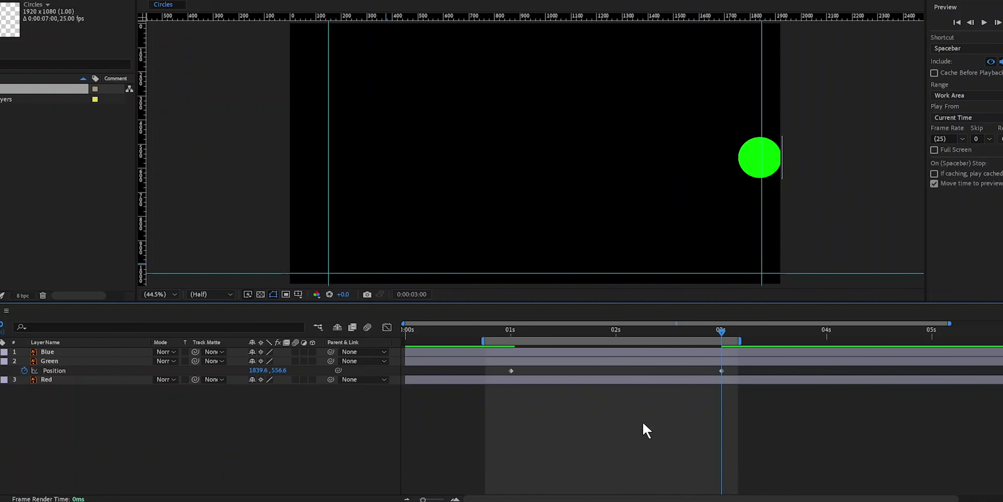
{"action": "left_click", "coordinate": [388, 328]}
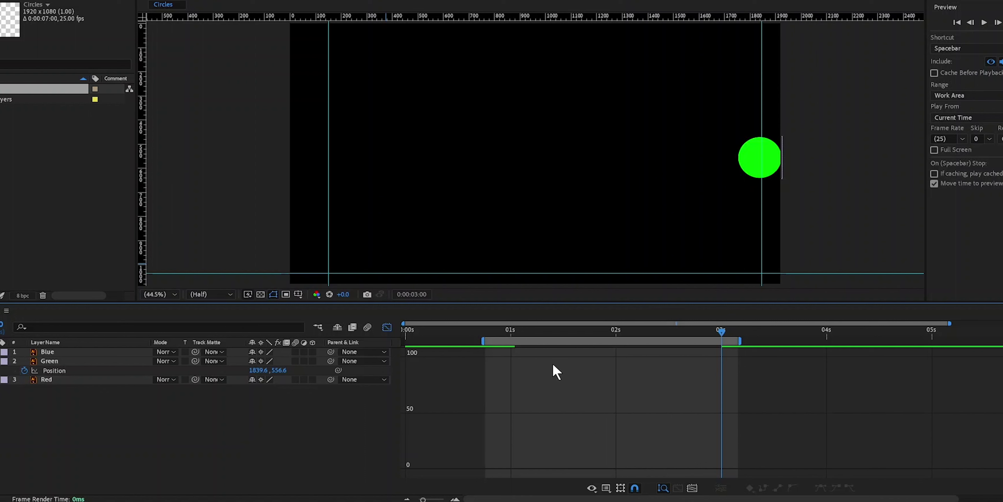
{"action": "left_click", "coordinate": [387, 328]}
Step: Scrub back near the start, preview the slide with Spacebar, then switch to the Graph Editor
{"action": "left_click_drag", "start_coordinate": [716, 337], "coordinate": [492, 336]}
{"action": "key", "text": "space"}
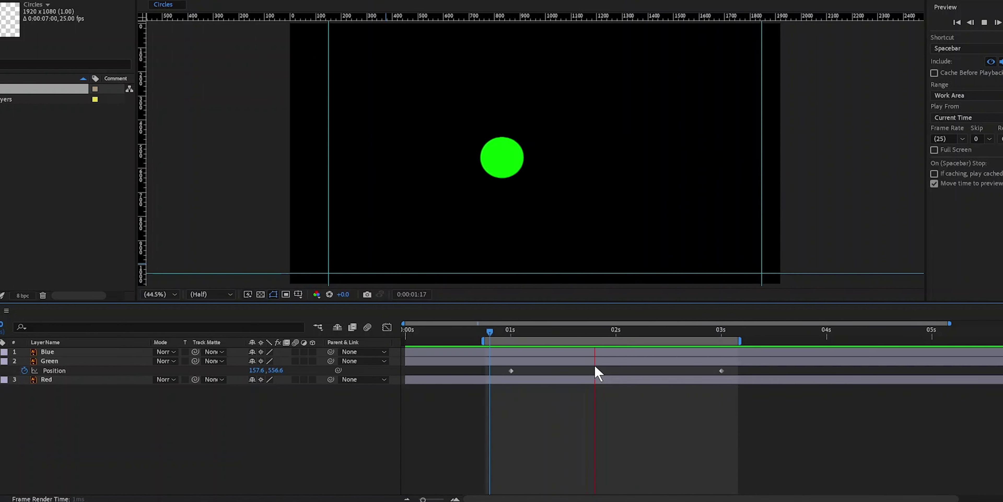
{"action": "key", "text": "space"}
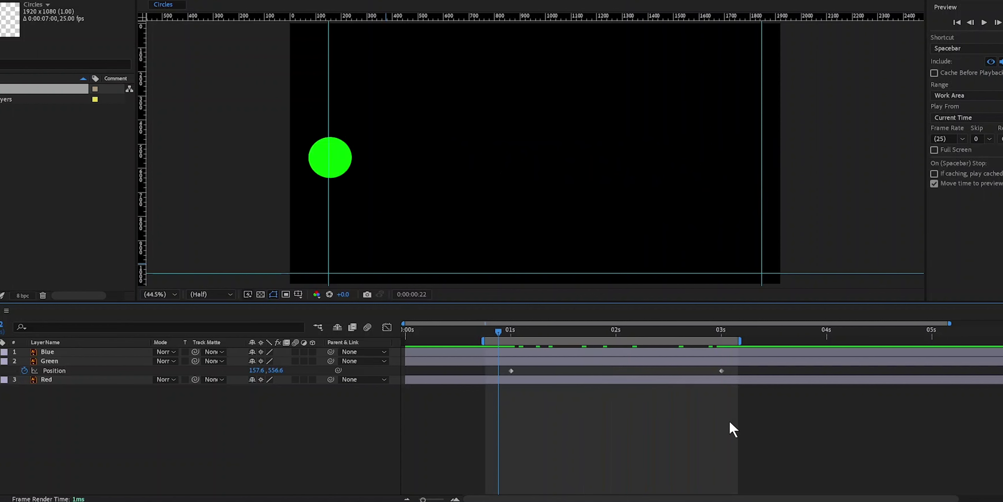
{"action": "left_click", "coordinate": [387, 327]}
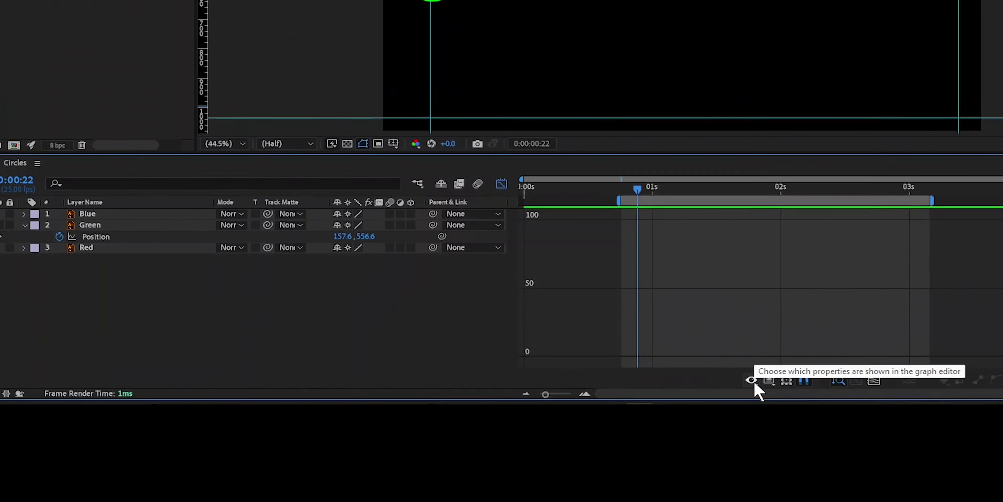
Step: Open the graph's property display choices and select Position to plot its speed curve
{"action": "left_click", "coordinate": [592, 487]}
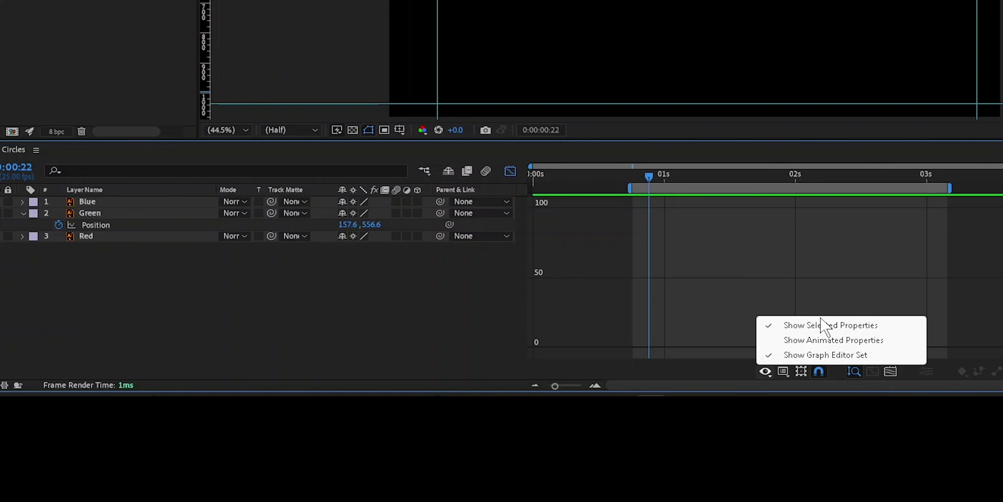
{"action": "left_click", "coordinate": [102, 226]}
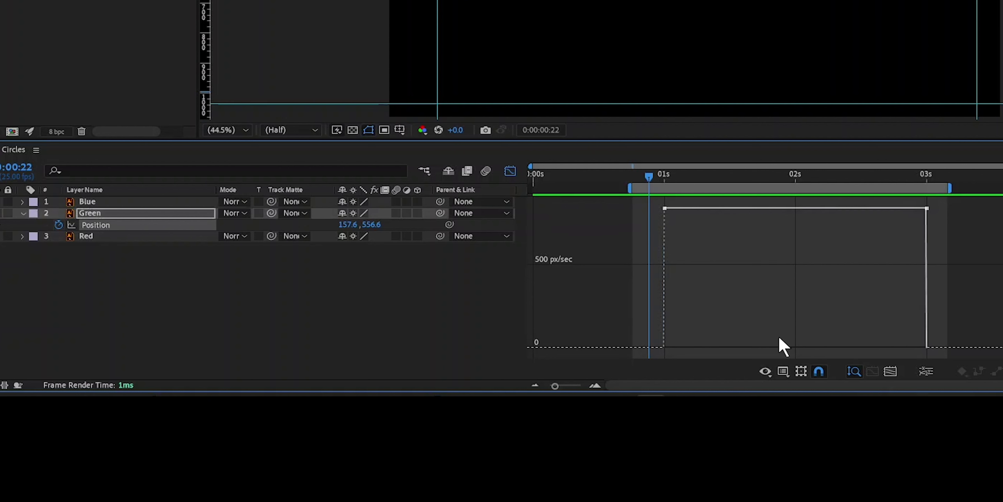
Step: Dismiss the property display choices, clear the selection, and reselect Position
{"action": "left_click", "coordinate": [765, 372]}
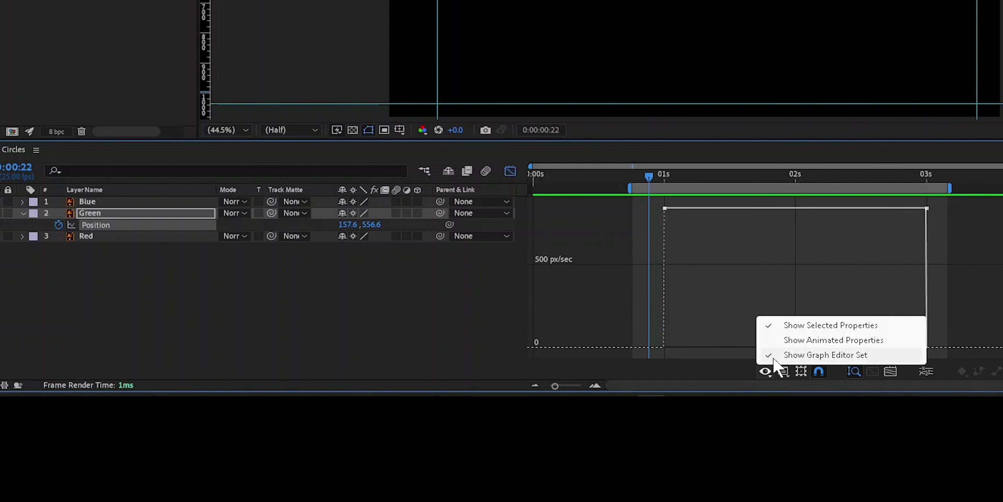
{"action": "left_click", "coordinate": [816, 342]}
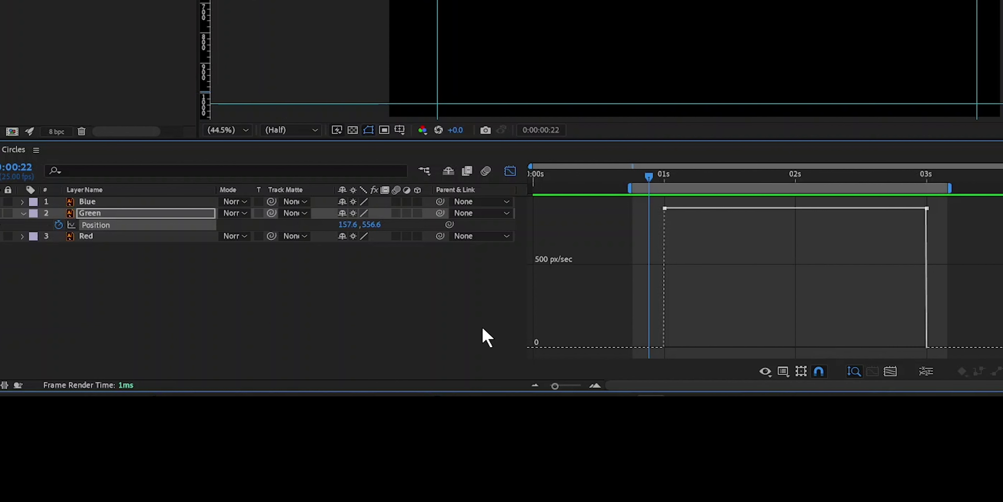
{"action": "left_click", "coordinate": [292, 322]}
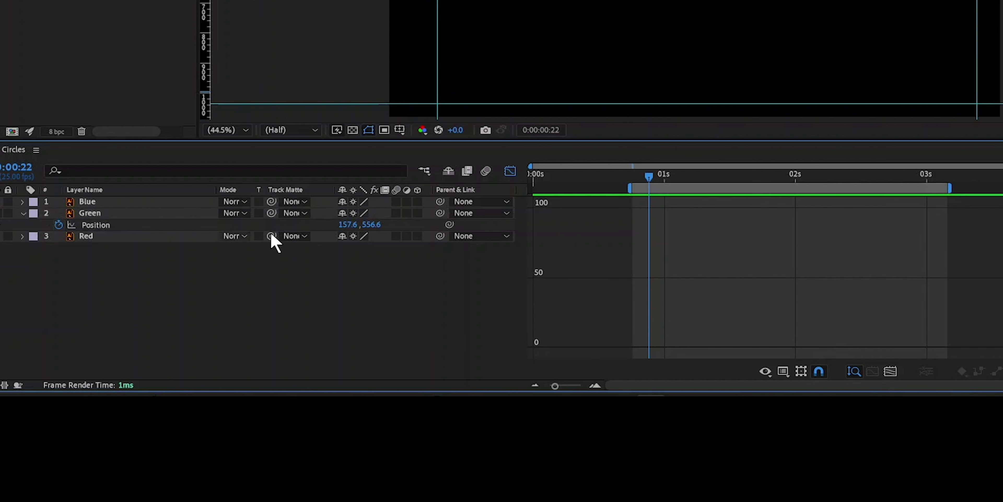
{"action": "left_click", "coordinate": [100, 225]}
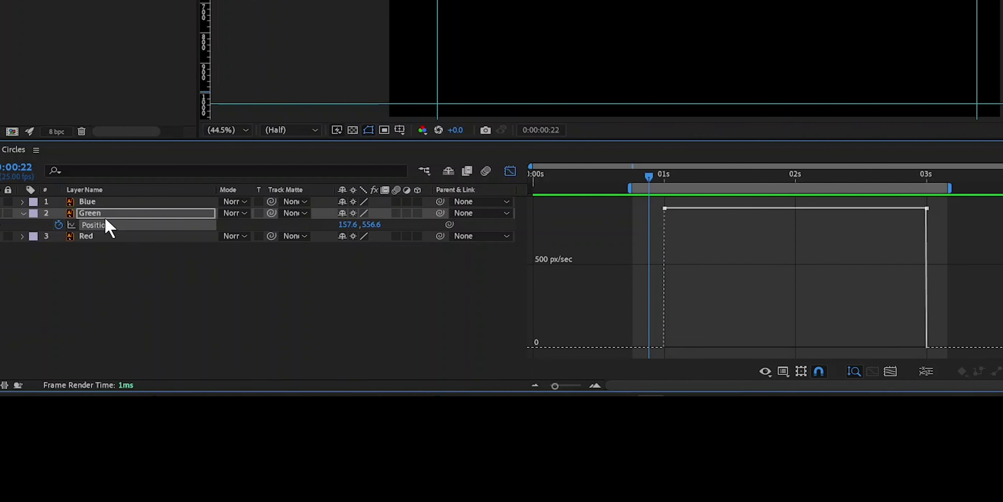
Step: Reveal the Green layer's Scale with Shift+S and graph it alongside Position
{"action": "left_click", "coordinate": [114, 260]}
{"action": "left_click", "coordinate": [95, 217]}
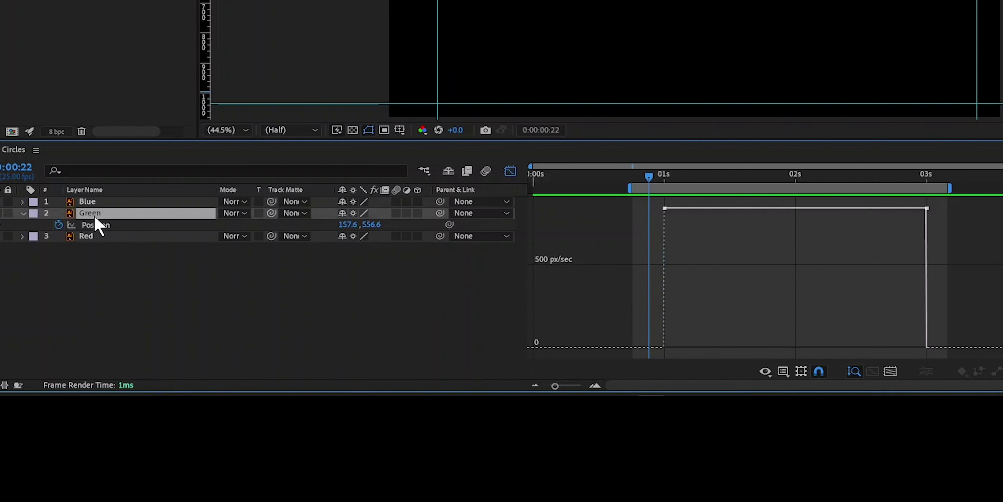
{"action": "key", "text": "shift+s"}
{"action": "left_click", "coordinate": [72, 238]}
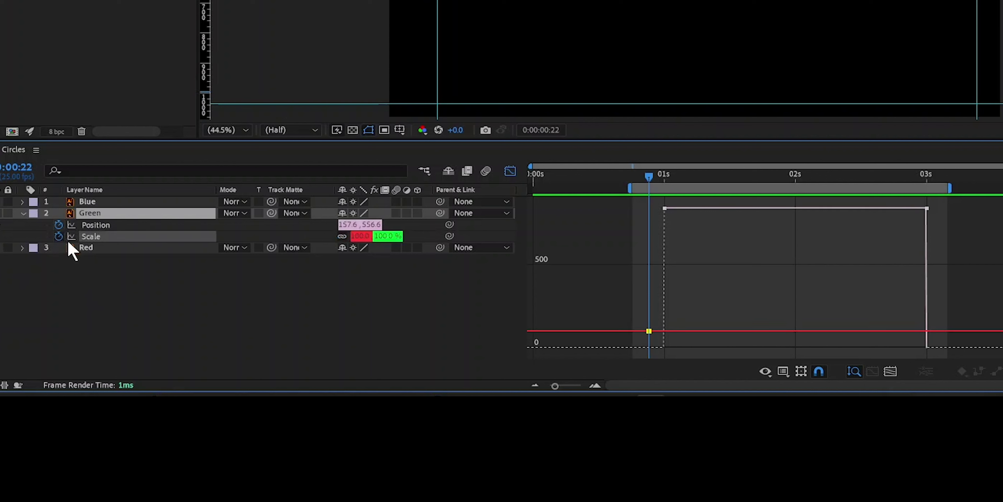
{"action": "left_click", "coordinate": [313, 340]}
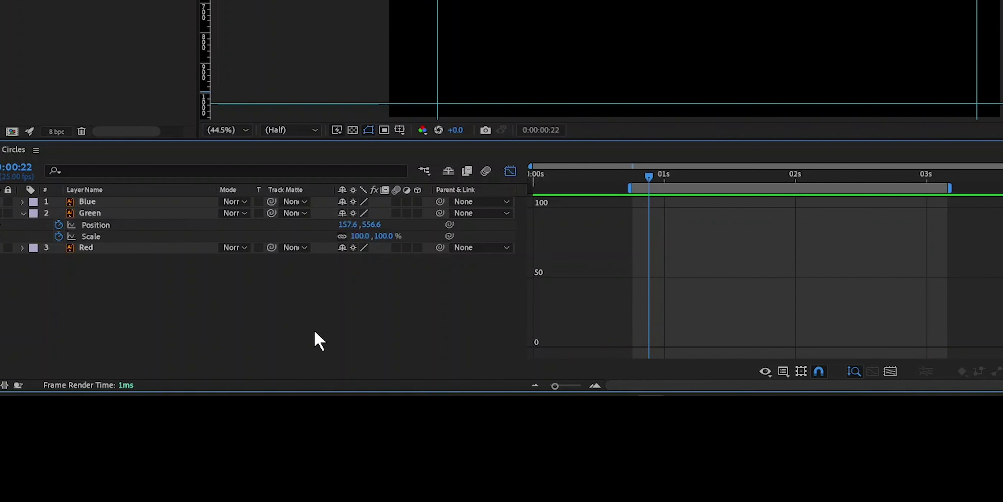
{"action": "left_click", "coordinate": [91, 216]}
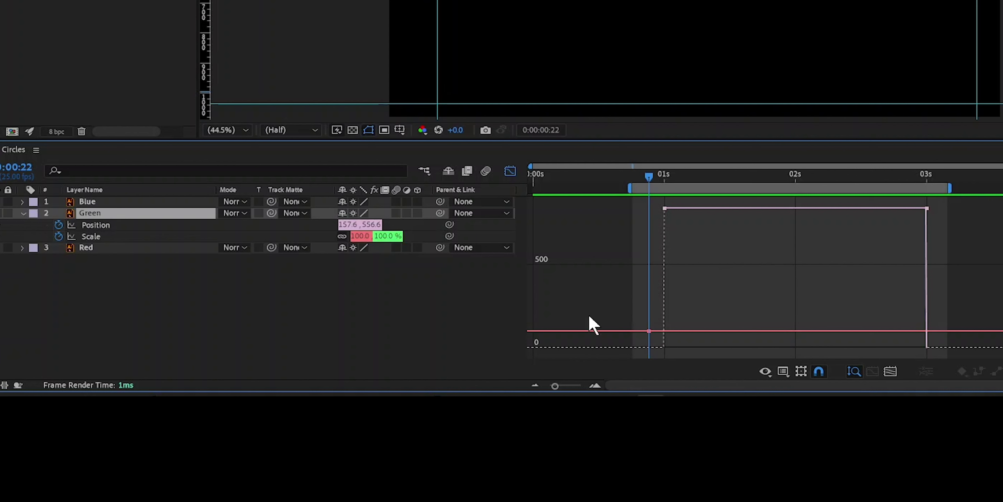
Step: Drop Scale from the graph, leaving only Green's Position speed graph at 500 px/sec
{"action": "mouse_move", "coordinate": [661, 336]}
{"action": "left_click", "coordinate": [58, 236]}
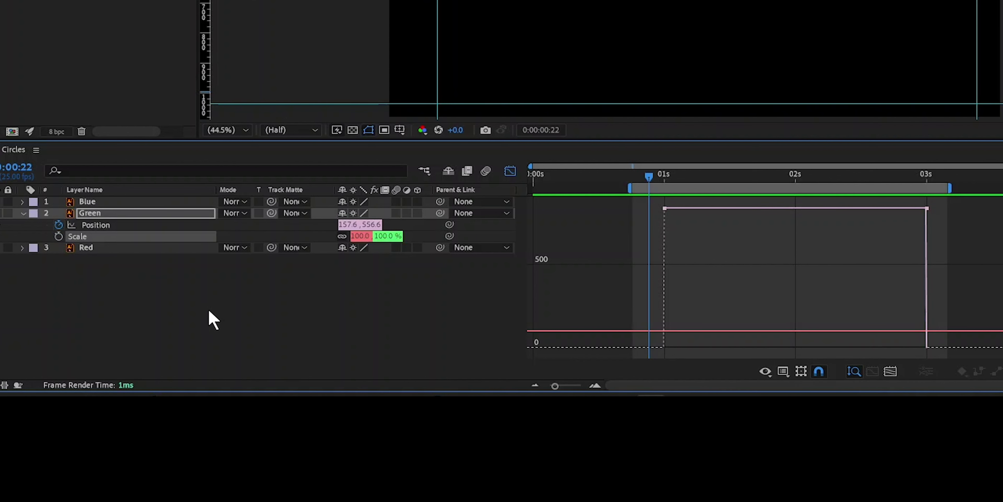
{"action": "left_click", "coordinate": [213, 320]}
{"action": "left_click", "coordinate": [103, 220]}
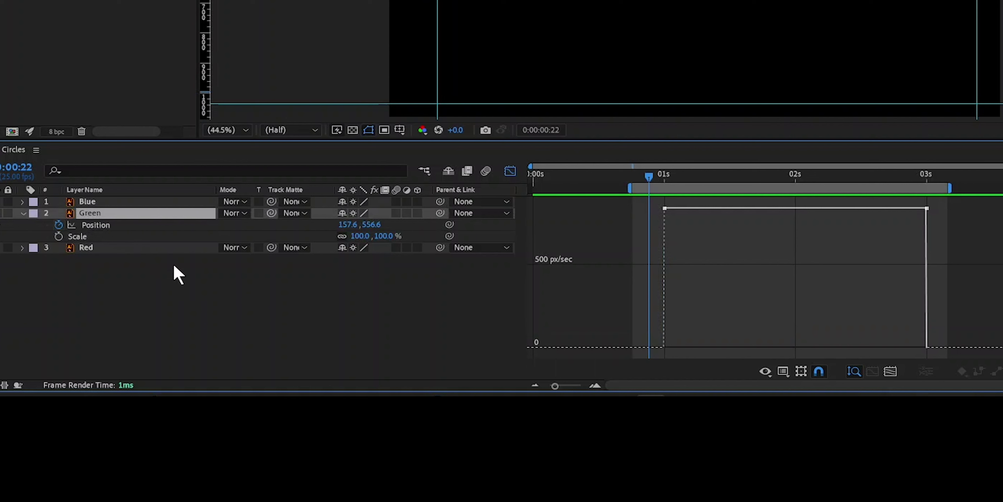
Step: Uncheck Show Animated Properties so only selected properties are graphed, then view graph type options
{"action": "left_click", "coordinate": [765, 371]}
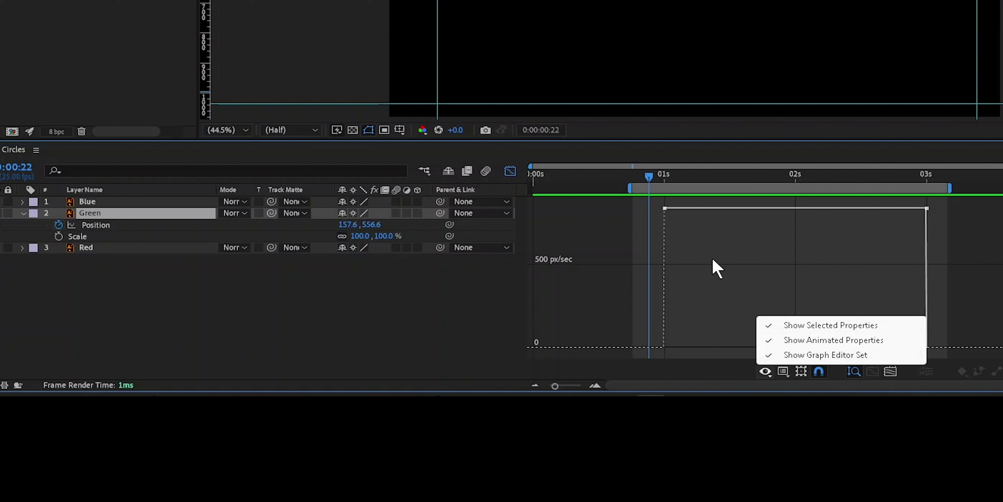
{"action": "left_click", "coordinate": [394, 297]}
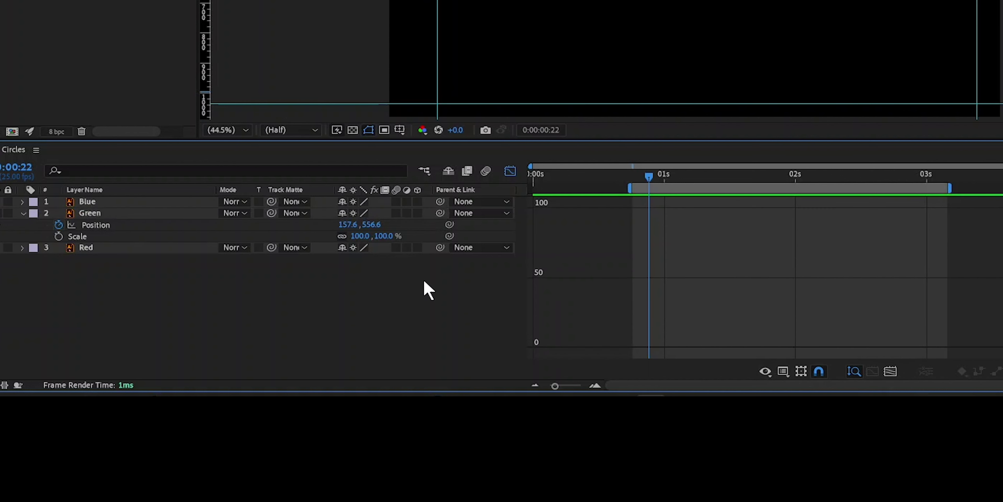
{"action": "left_click", "coordinate": [765, 371]}
{"action": "left_click", "coordinate": [791, 341]}
{"action": "left_click", "coordinate": [762, 373]}
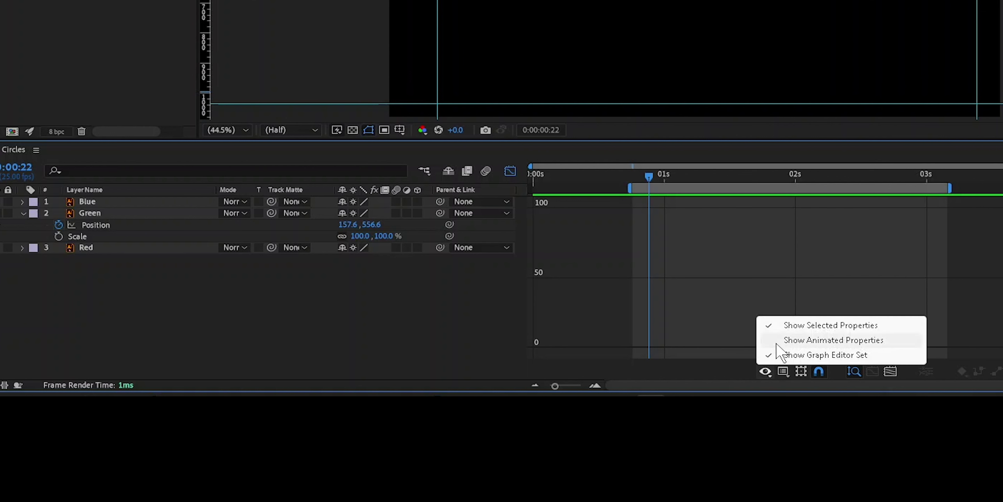
{"action": "left_click", "coordinate": [844, 328]}
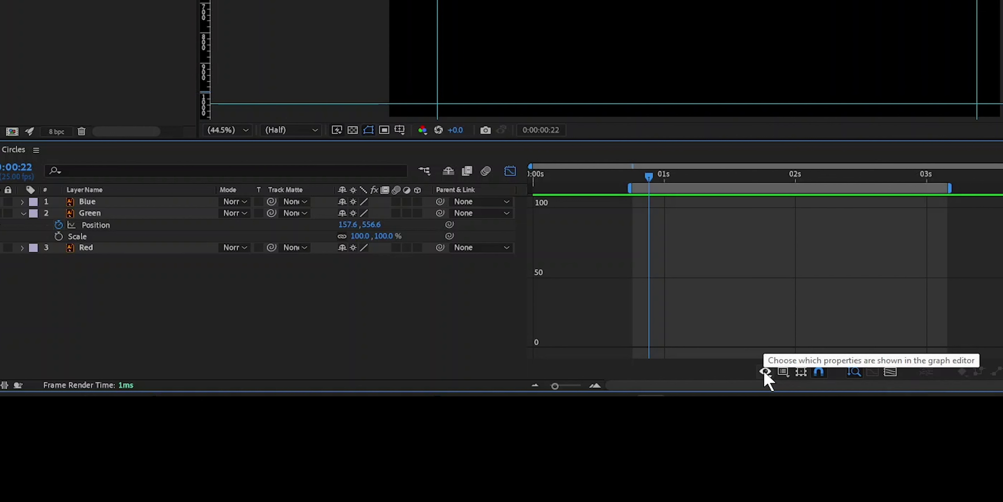
{"action": "left_click", "coordinate": [782, 374]}
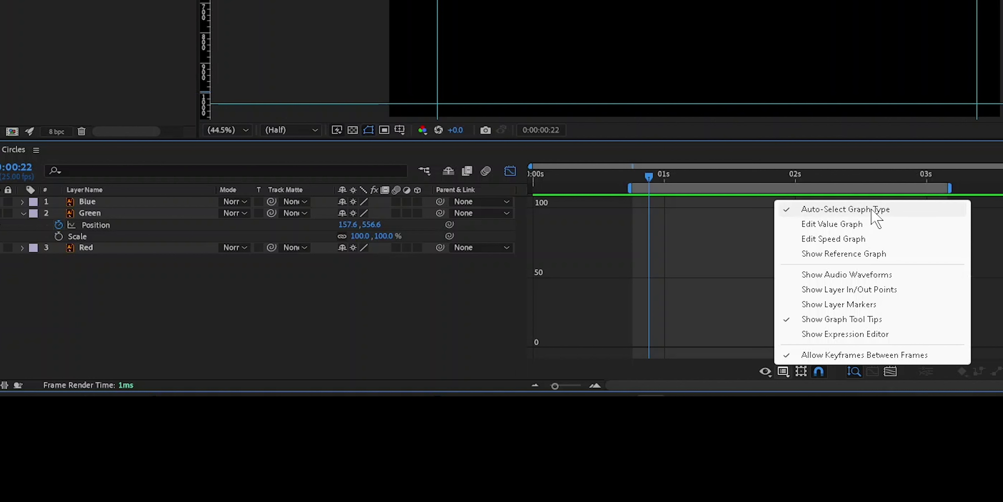
Step: Look over the graph type options unchanged, select Green > Position, and reopen the options
{"action": "left_click", "coordinate": [409, 304]}
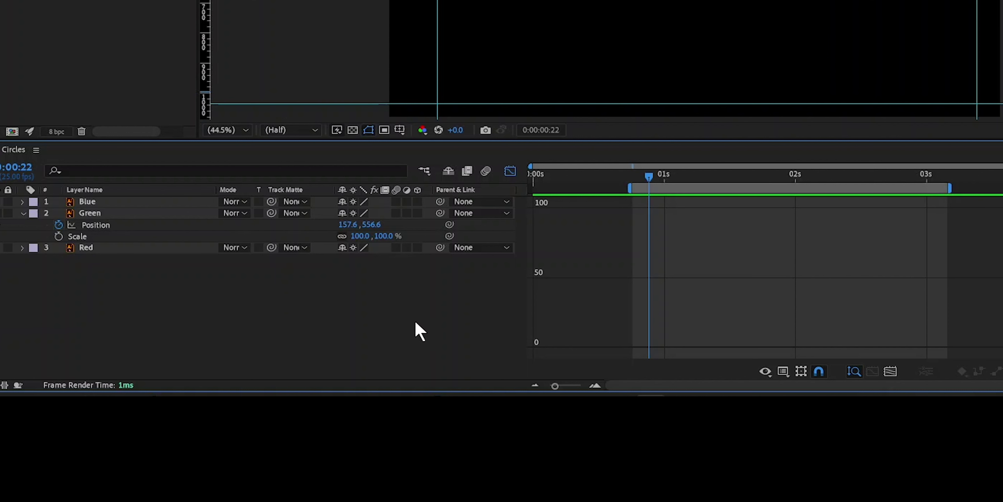
{"action": "left_click", "coordinate": [783, 372]}
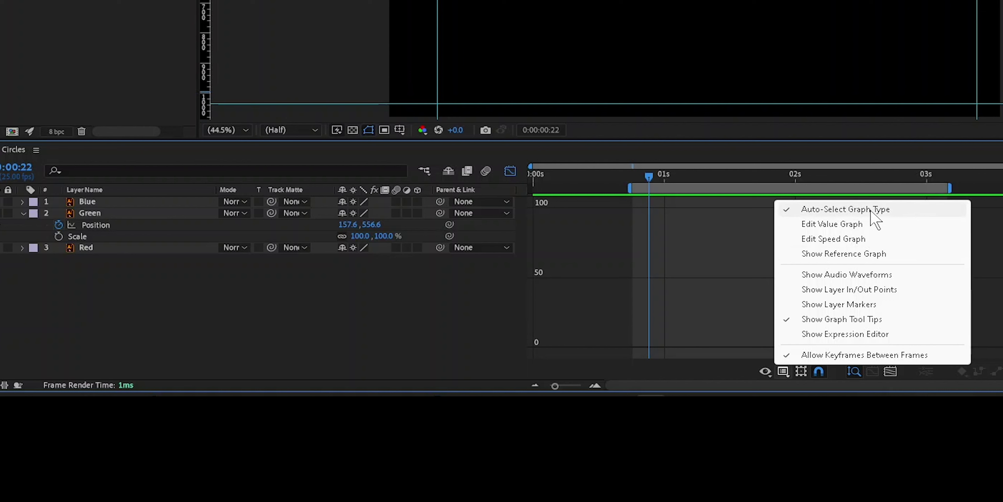
{"action": "left_click", "coordinate": [849, 224]}
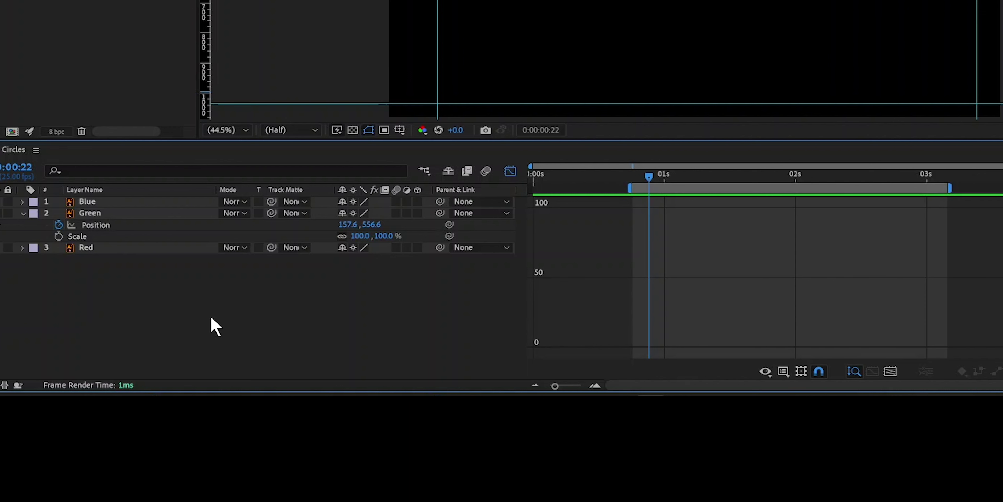
{"action": "left_click", "coordinate": [101, 228]}
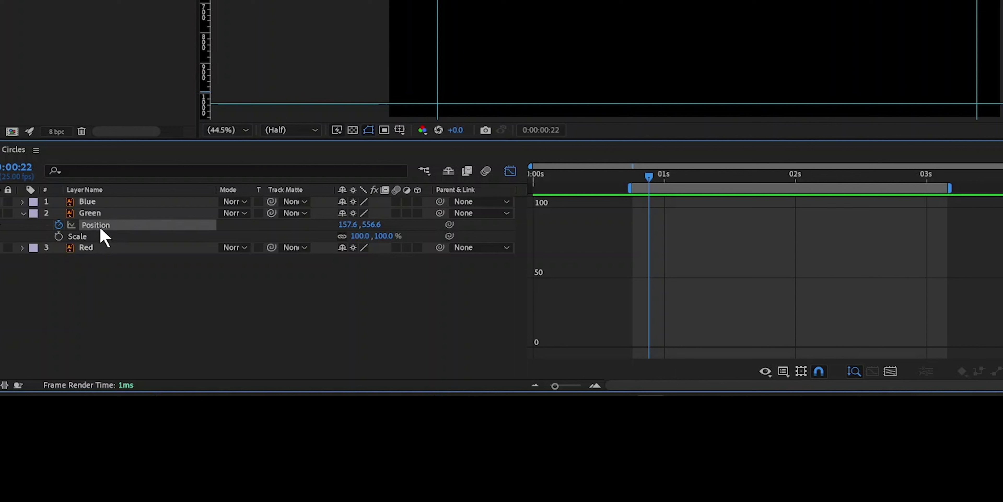
{"action": "left_click", "coordinate": [783, 370]}
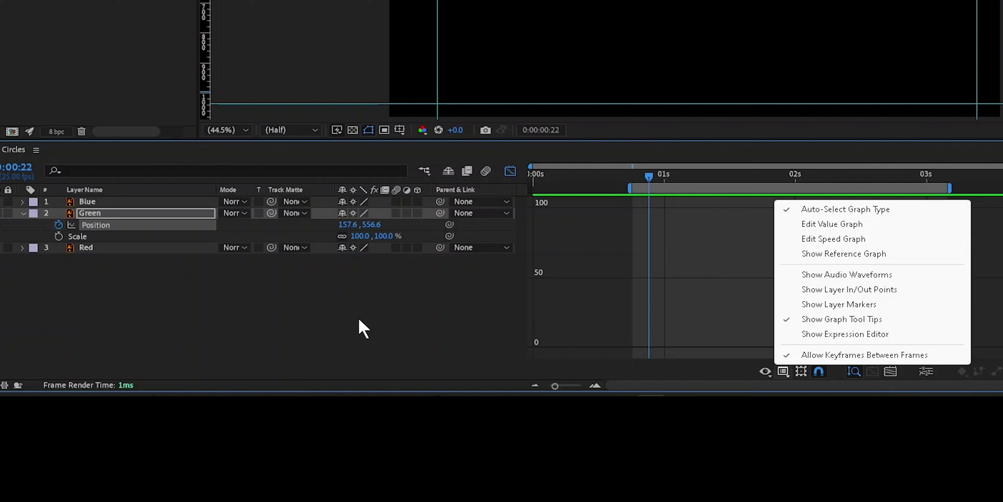
Step: Choose Show Selected Properties, plot Green's Position, then switch it to Edit Value Graph
{"action": "left_click", "coordinate": [848, 210]}
{"action": "left_click", "coordinate": [766, 370]}
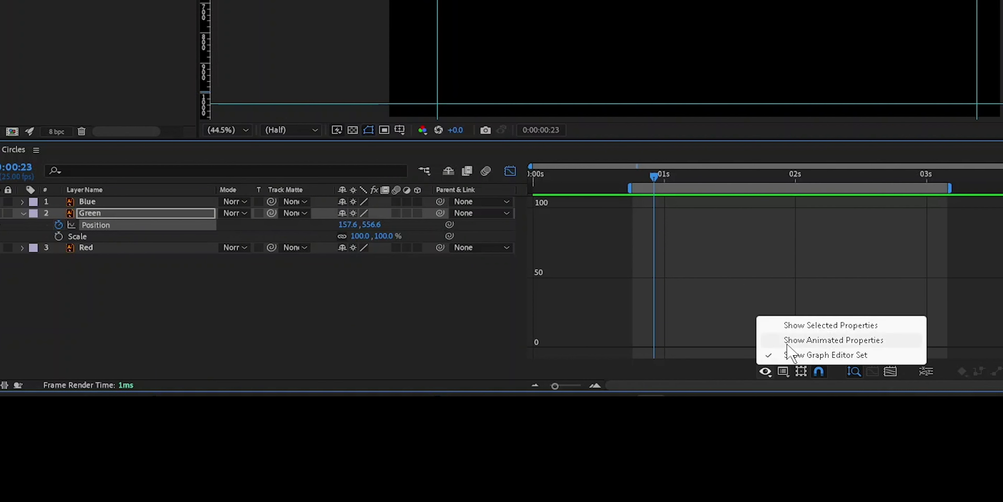
{"action": "left_click", "coordinate": [807, 326]}
{"action": "left_click", "coordinate": [440, 310]}
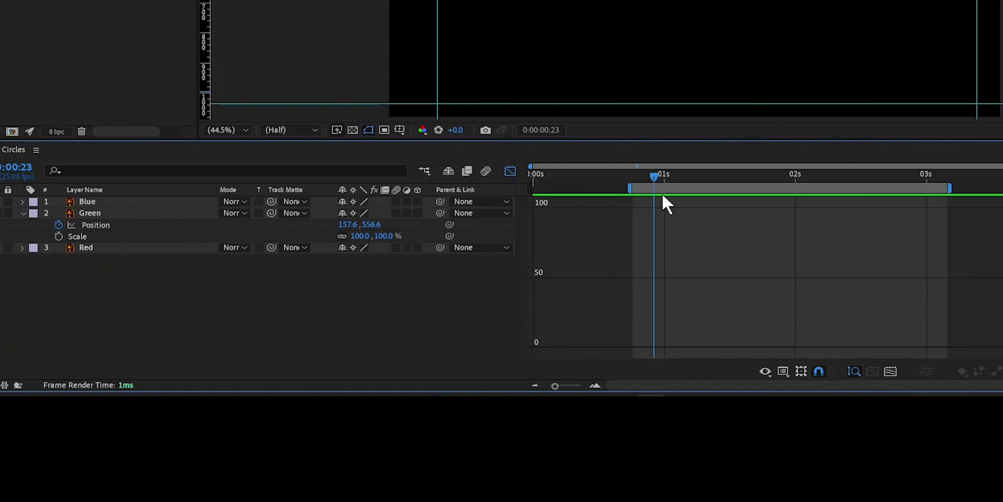
{"action": "left_click", "coordinate": [97, 225]}
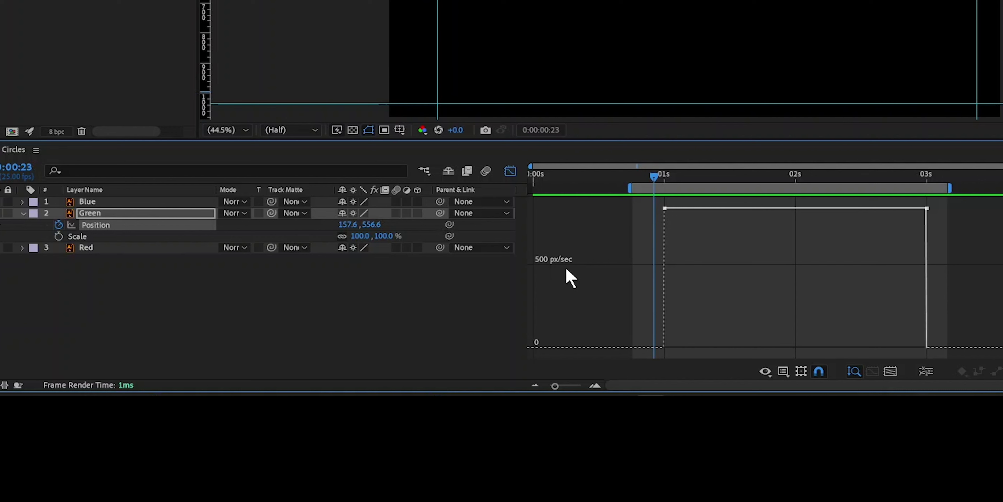
{"action": "left_click", "coordinate": [783, 372]}
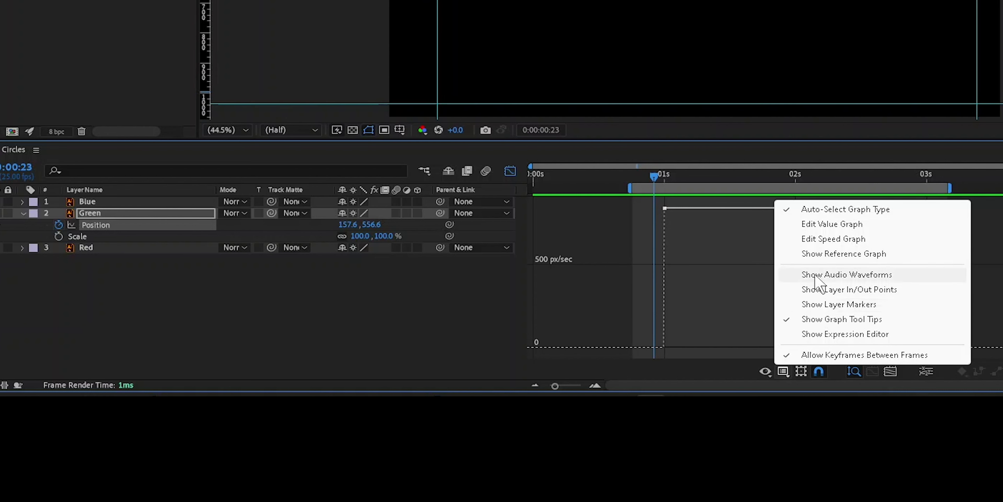
{"action": "left_click", "coordinate": [831, 224]}
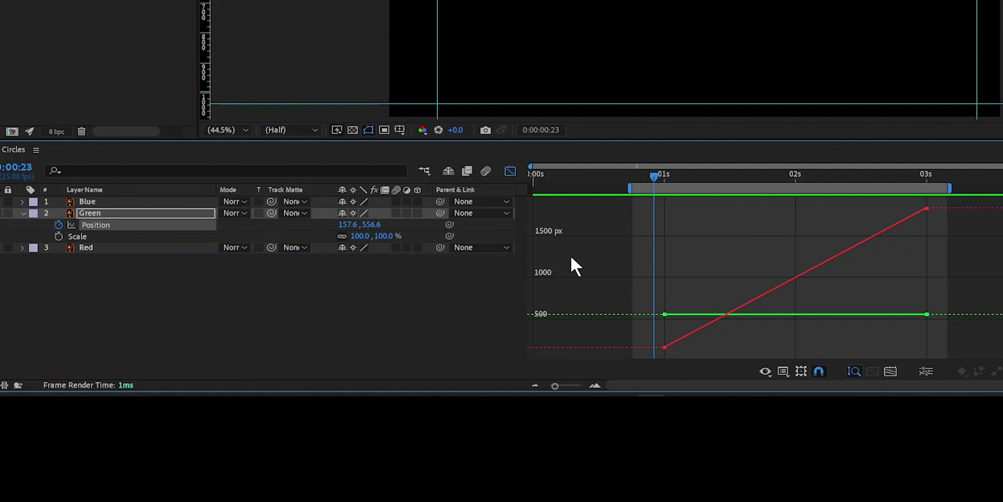
Step: Toggle Show Graph Tool Tips off and back on, reading Position X values like 1149.42 px
{"action": "mouse_move", "coordinate": [665, 348]}
{"action": "mouse_move", "coordinate": [849, 253]}
{"action": "left_click", "coordinate": [783, 371]}
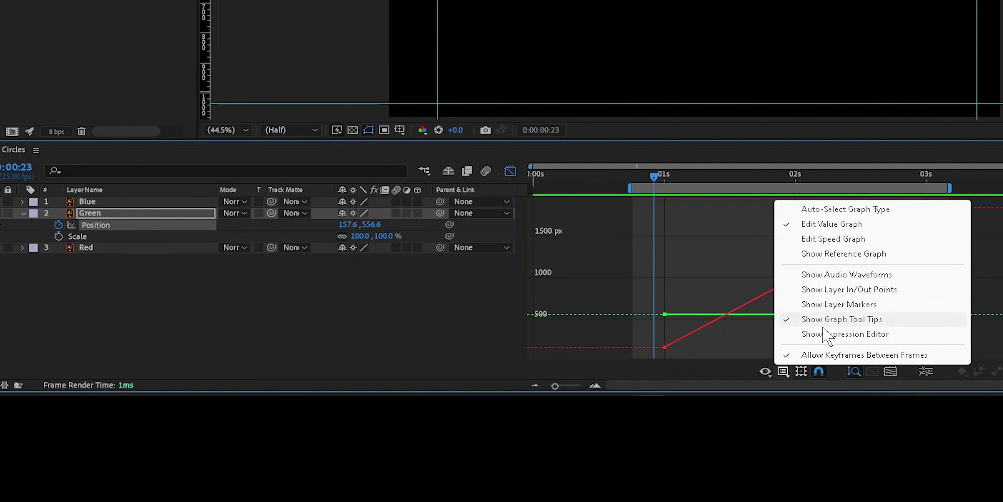
{"action": "left_click", "coordinate": [859, 320]}
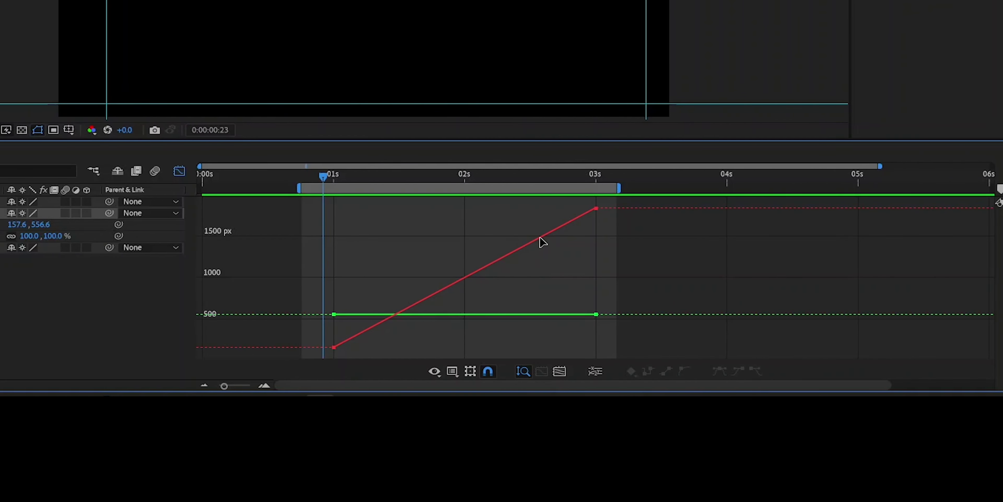
{"action": "left_click", "coordinate": [453, 370]}
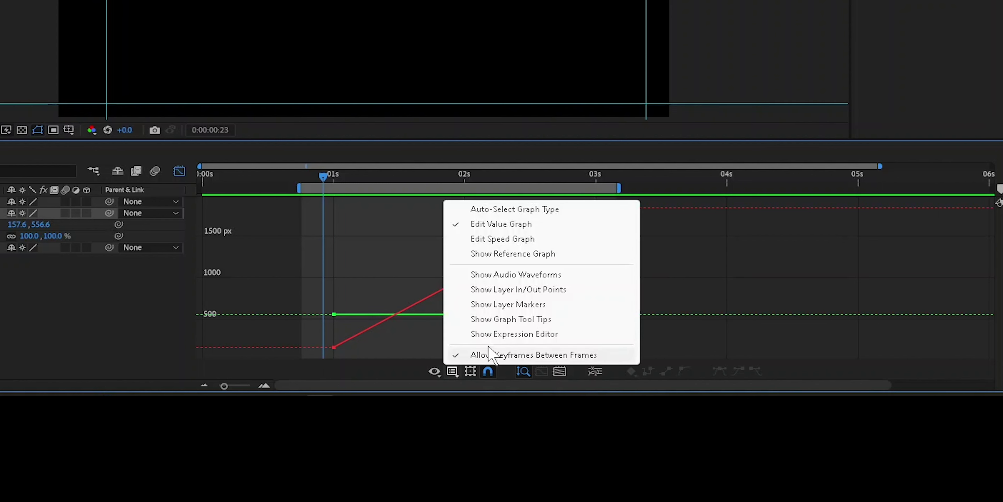
{"action": "left_click", "coordinate": [517, 318]}
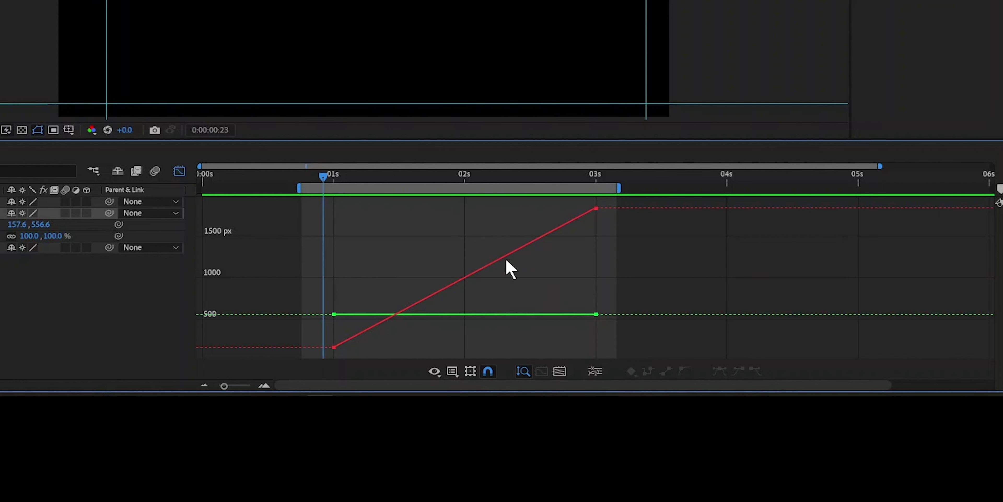
{"action": "mouse_move", "coordinate": [542, 237]}
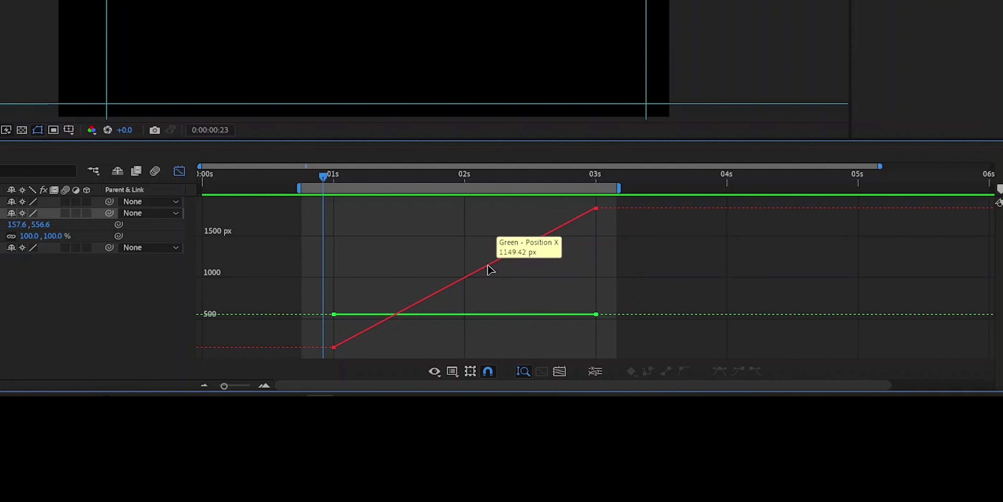
Step: Show then hide the Expression Editor, and turn off the Graph Editor to return to layer bars
{"action": "left_click", "coordinate": [454, 372]}
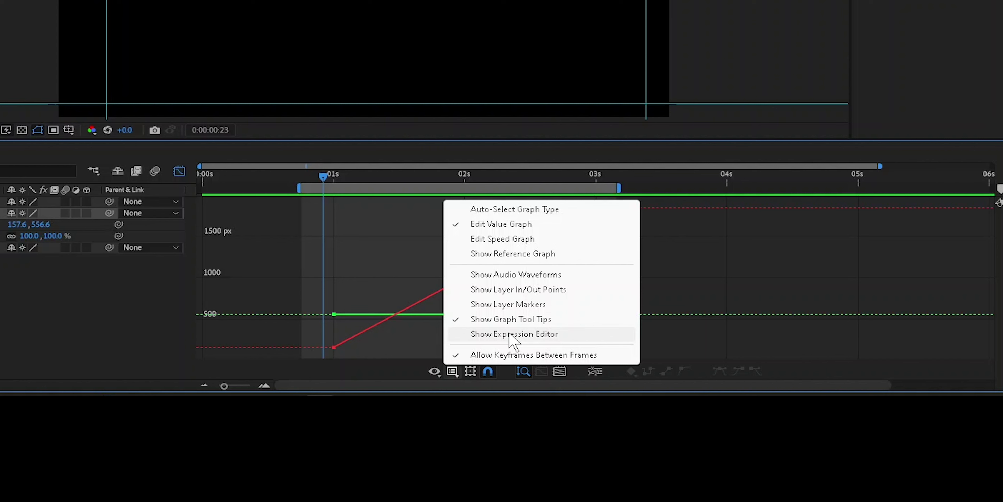
{"action": "left_click", "coordinate": [513, 334]}
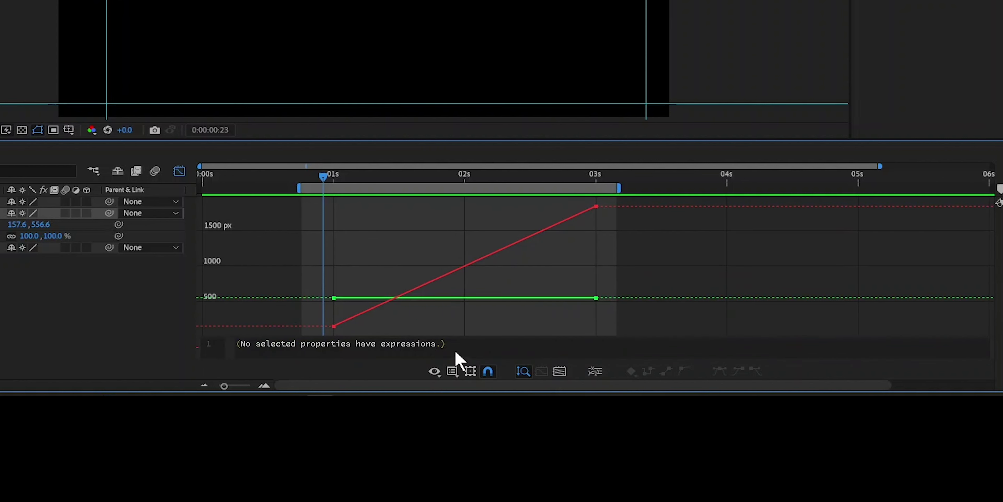
{"action": "left_click", "coordinate": [453, 372]}
{"action": "left_click", "coordinate": [493, 335]}
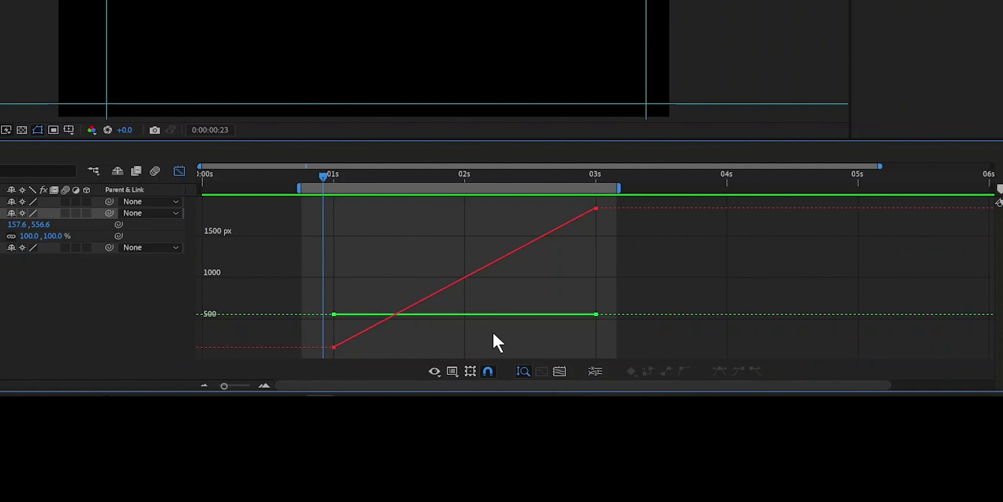
{"action": "left_click", "coordinate": [453, 372]}
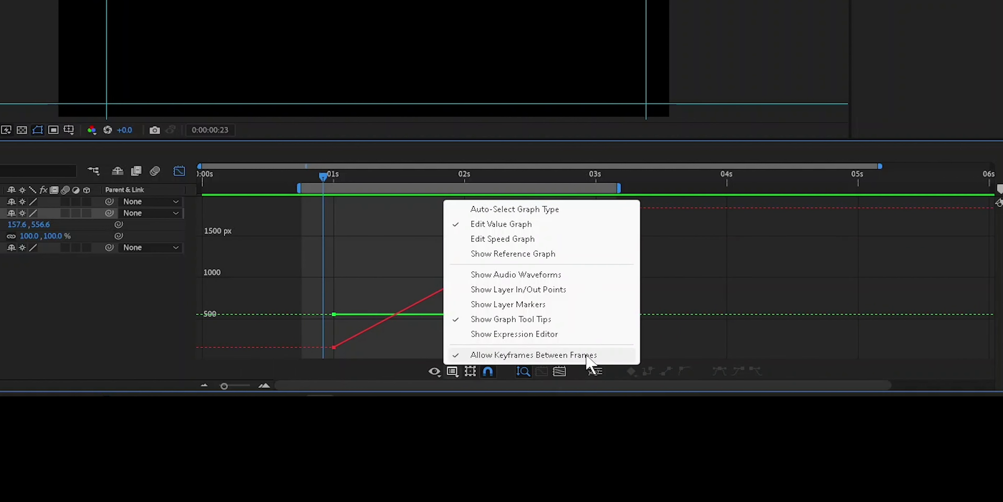
{"action": "left_click", "coordinate": [180, 171]}
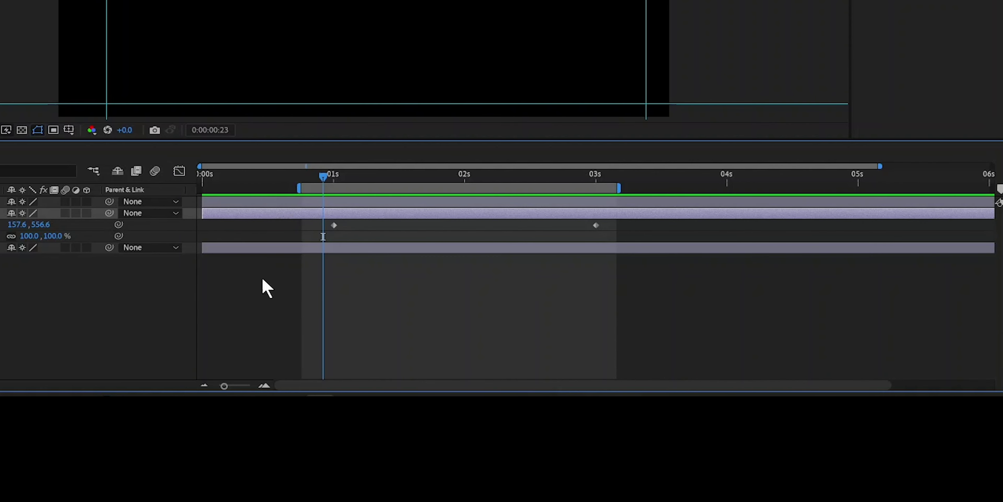
{"action": "left_click_drag", "start_coordinate": [224, 386], "coordinate": [278, 387]}
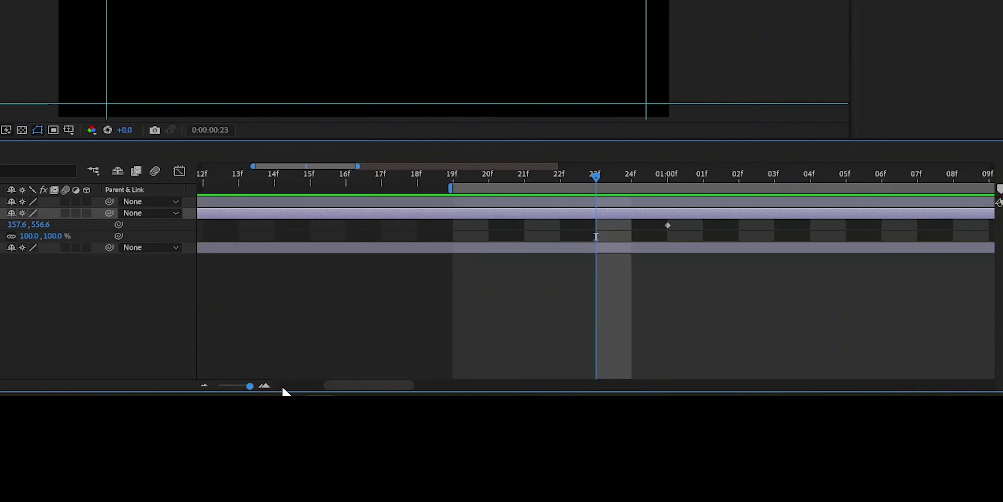
{"action": "left_click_drag", "start_coordinate": [602, 176], "coordinate": [600, 178]}
{"action": "left_click_drag", "start_coordinate": [597, 178], "coordinate": [630, 180]}
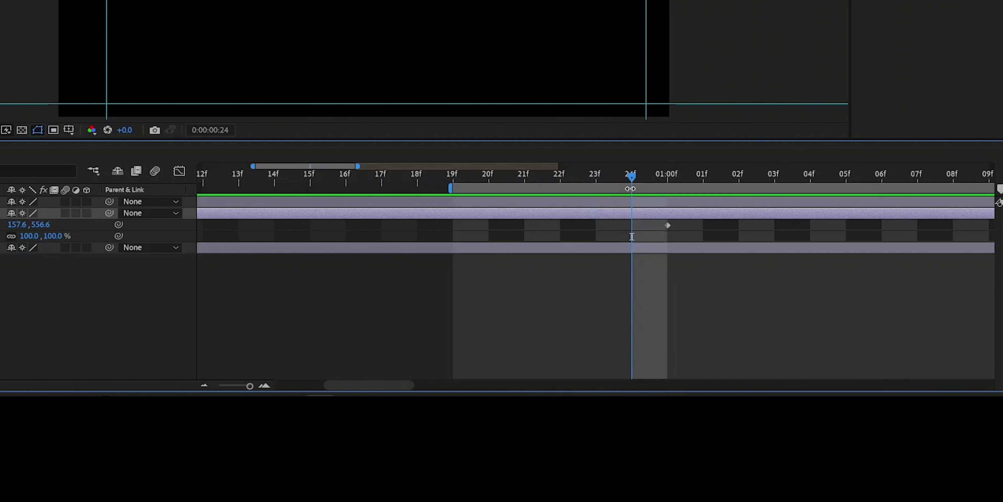
{"action": "left_click_drag", "start_coordinate": [631, 179], "coordinate": [595, 179]}
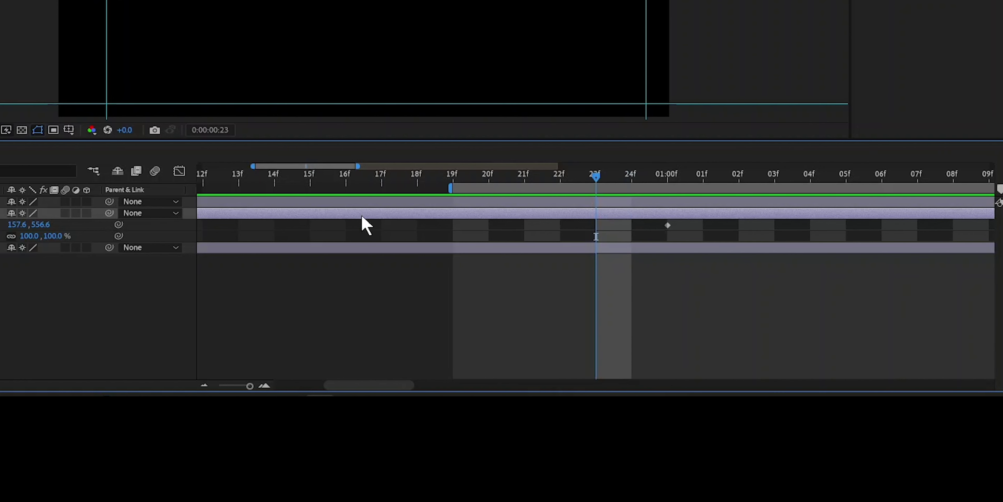
{"action": "left_click", "coordinate": [179, 171]}
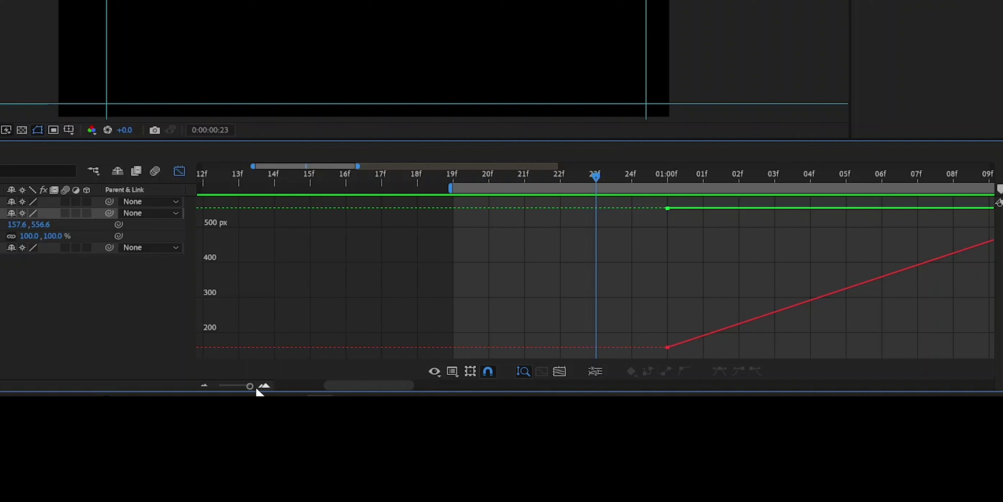
{"action": "left_click", "coordinate": [453, 372]}
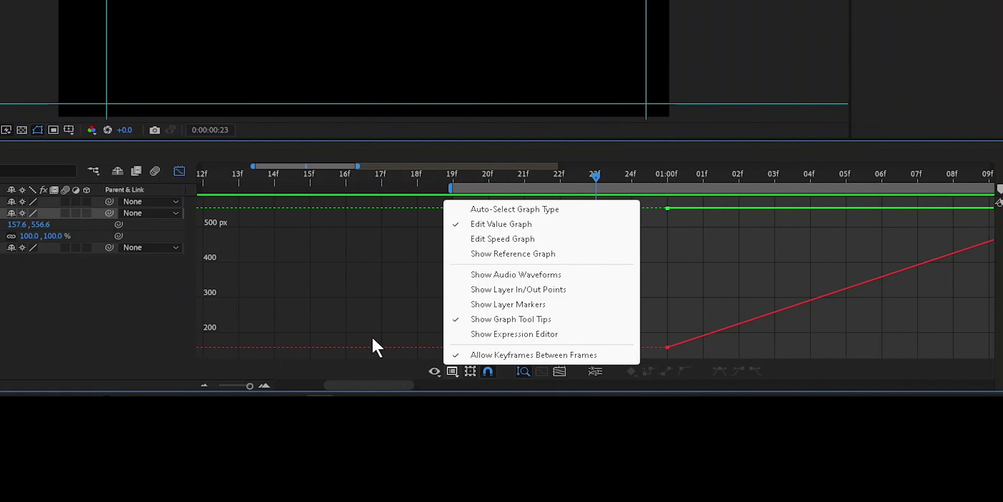
{"action": "left_click", "coordinate": [4, 320]}
{"action": "left_click", "coordinate": [78, 213]}
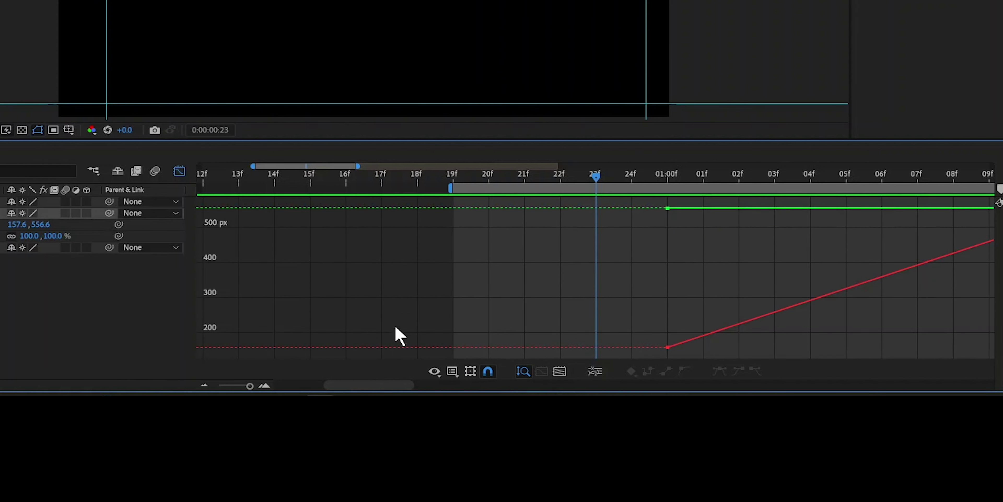
{"action": "left_click", "coordinate": [452, 370]}
{"action": "left_click", "coordinate": [509, 239]}
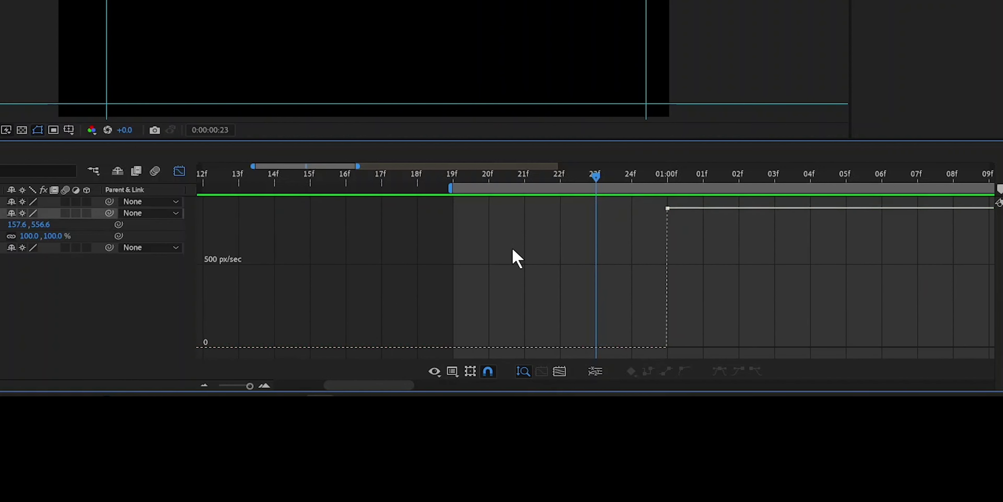
{"action": "left_click_drag", "start_coordinate": [596, 179], "coordinate": [619, 180]}
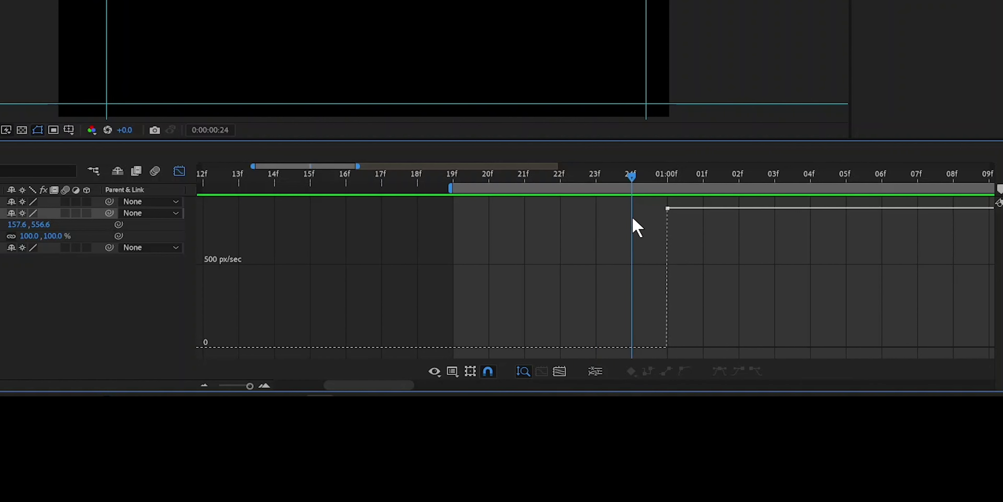
{"action": "left_click", "coordinate": [697, 181]}
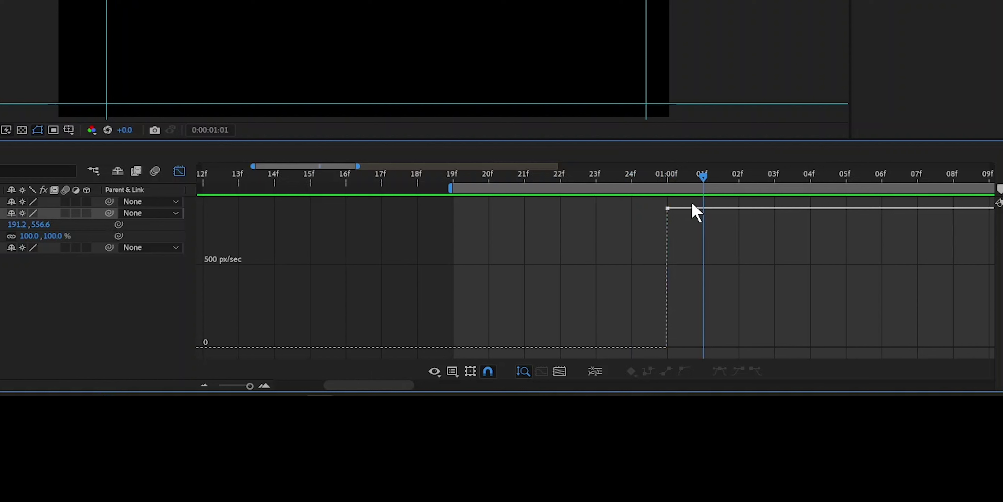
{"action": "mouse_move", "coordinate": [686, 209]}
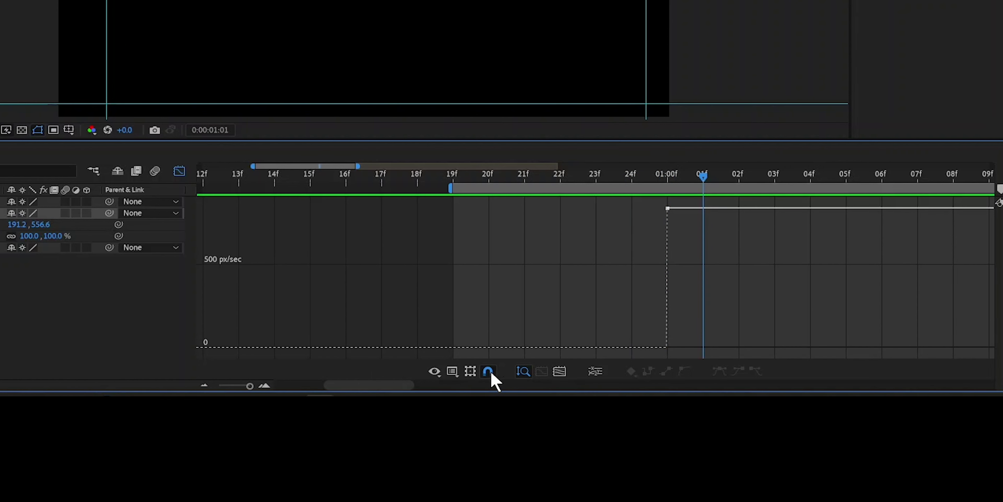
{"action": "left_click", "coordinate": [452, 372]}
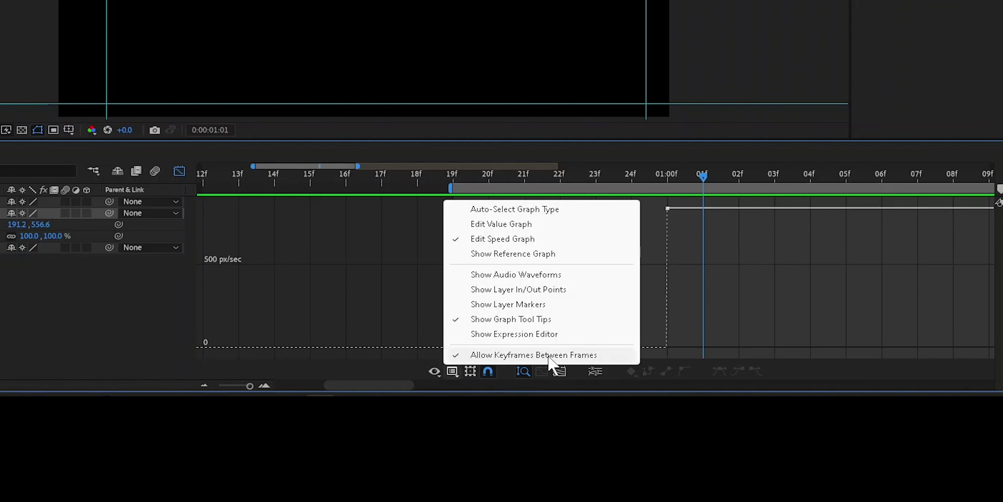
{"action": "left_click", "coordinate": [738, 253]}
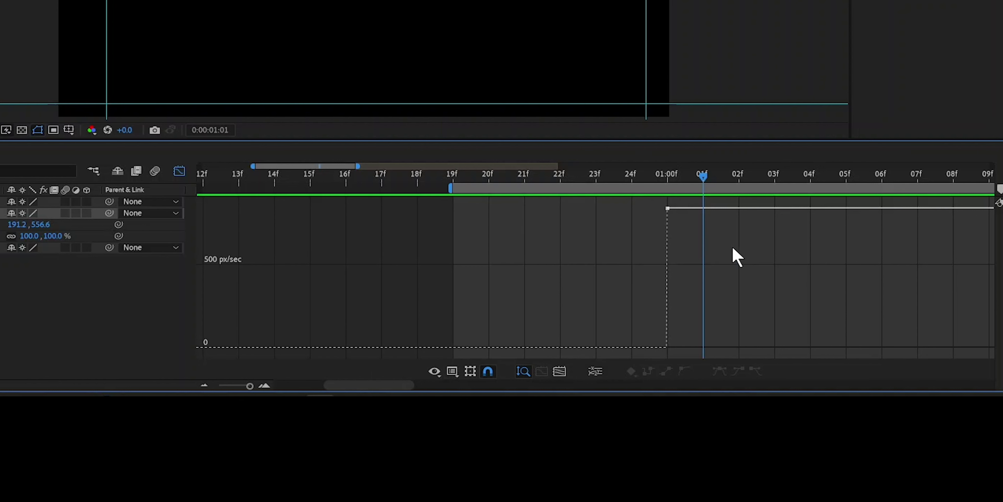
{"action": "left_click_drag", "start_coordinate": [703, 177], "coordinate": [675, 181]}
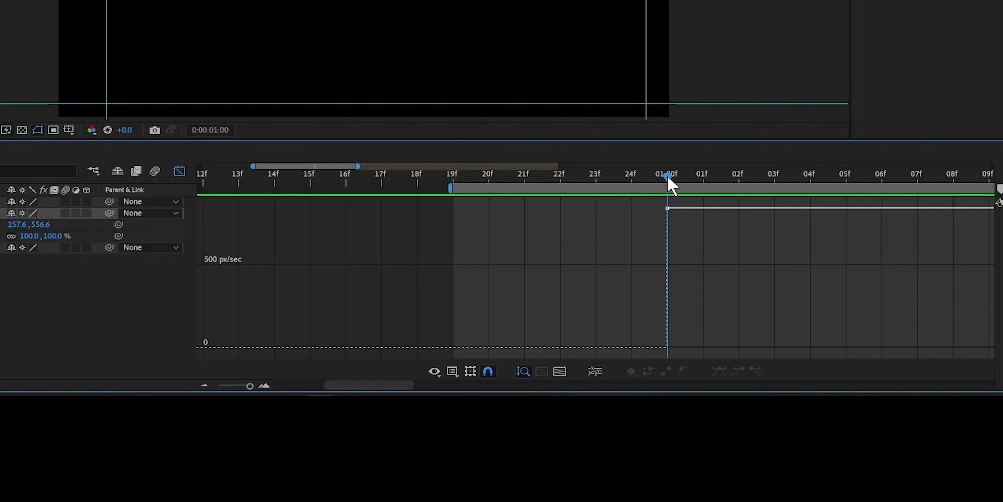
Step: Add a keyframe on the Position speed curve at 1 second 2 frames
{"action": "left_click", "coordinate": [700, 178]}
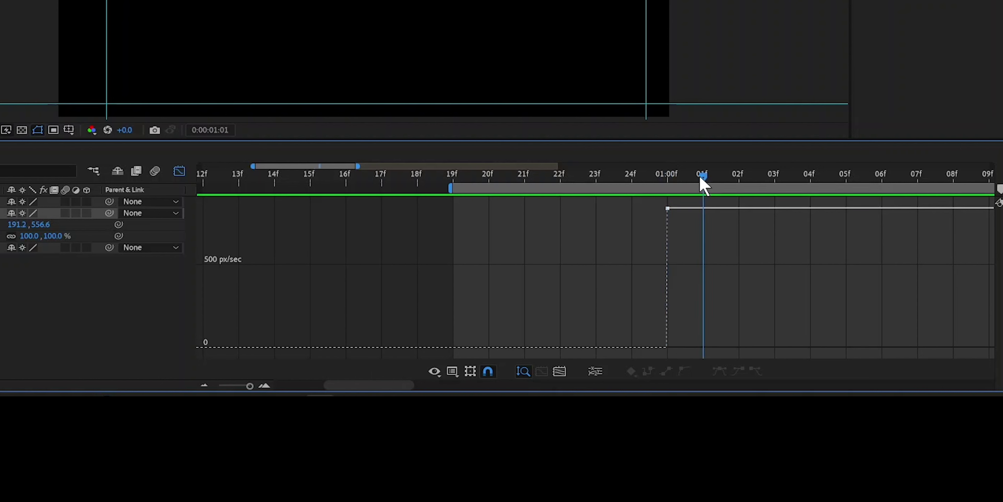
{"action": "left_click", "coordinate": [687, 208]}
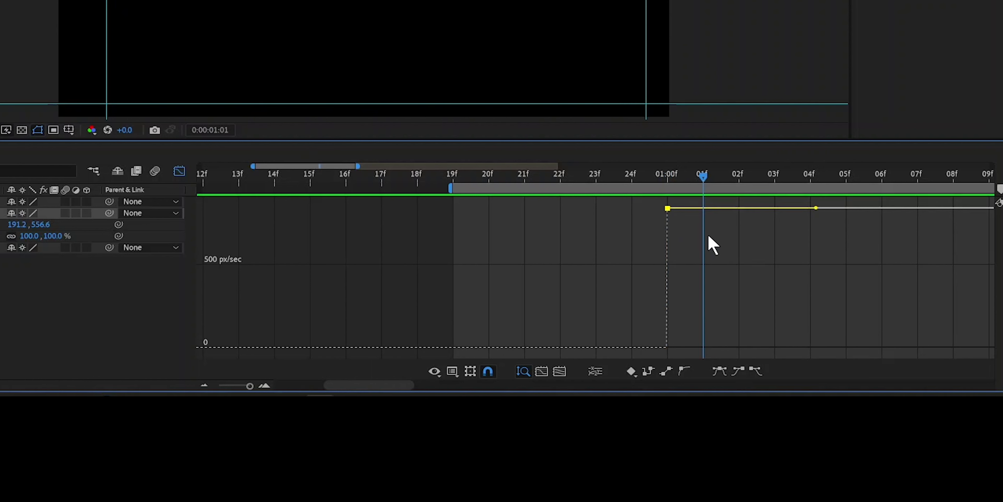
{"action": "left_click", "coordinate": [687, 210]}
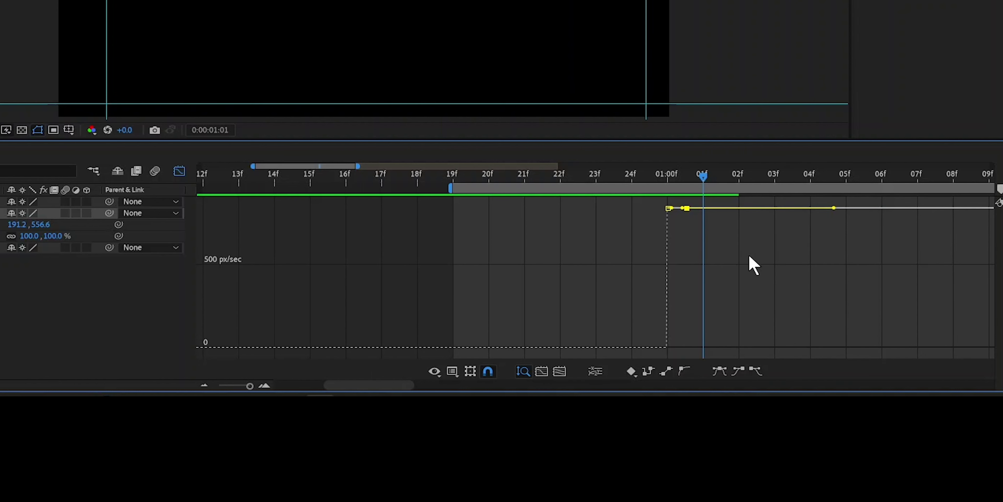
{"action": "mouse_move", "coordinate": [757, 214]}
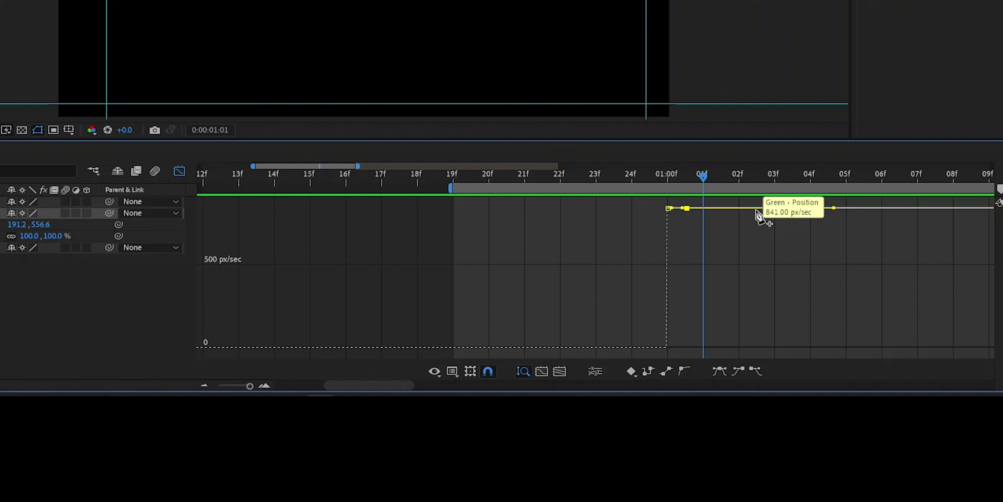
{"action": "mouse_move", "coordinate": [701, 176]}
{"action": "left_mouse_down"}
{"action": "mouse_move", "coordinate": [767, 187]}
{"action": "mouse_move", "coordinate": [750, 181]}
{"action": "left_mouse_up"}
{"action": "left_click", "coordinate": [750, 178]}
{"action": "left_click", "coordinate": [756, 210], "text": "ctrl"}
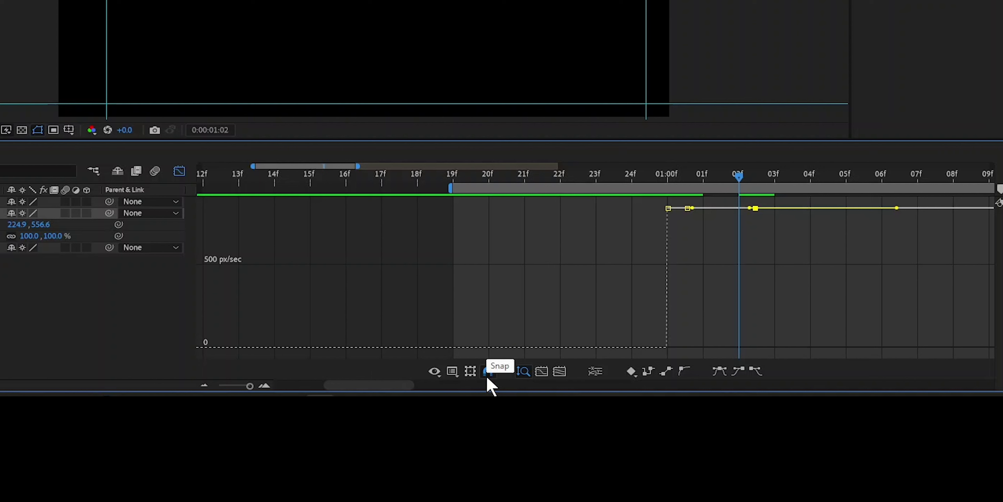
Step: Delete the extra speed-curve keyframes, return to 1 second 1 frame, and show layer bars
{"action": "mouse_move", "coordinate": [250, 386]}
{"action": "left_mouse_down"}
{"action": "mouse_move", "coordinate": [229, 386]}
{"action": "mouse_move", "coordinate": [260, 388]}
{"action": "left_mouse_up"}
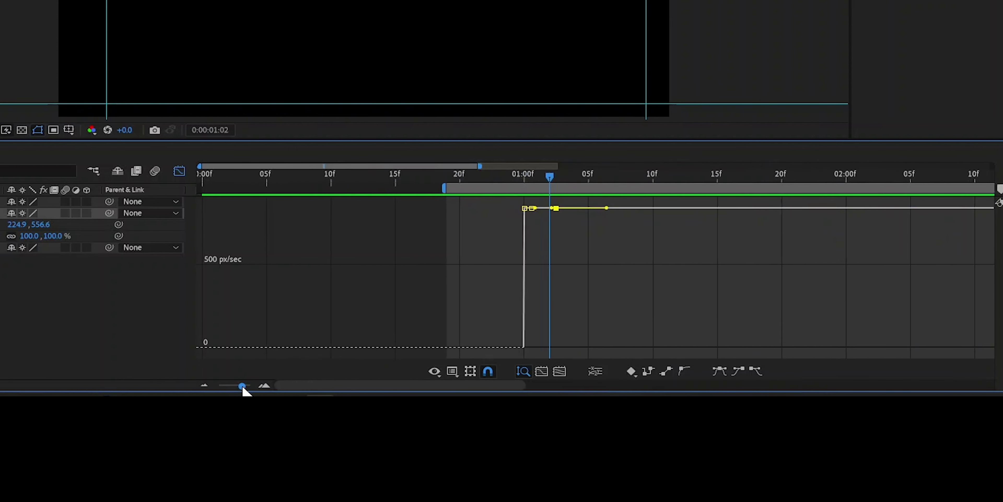
{"action": "left_click_drag", "start_coordinate": [670, 246], "coordinate": [538, 195]}
{"action": "key", "text": "Delete"}
{"action": "left_click_drag", "start_coordinate": [598, 180], "coordinate": [560, 179]}
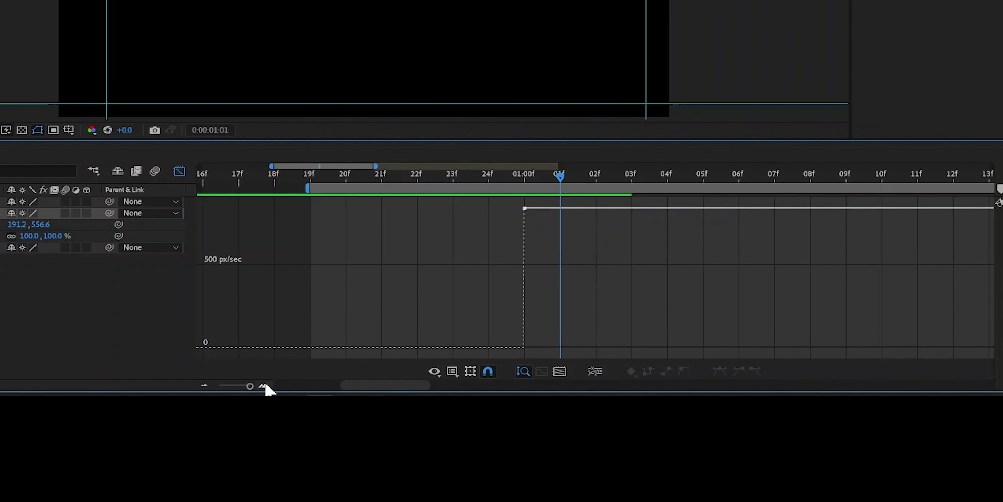
{"action": "left_click_drag", "start_coordinate": [250, 385], "coordinate": [239, 385]}
{"action": "mouse_move", "coordinate": [478, 210]}
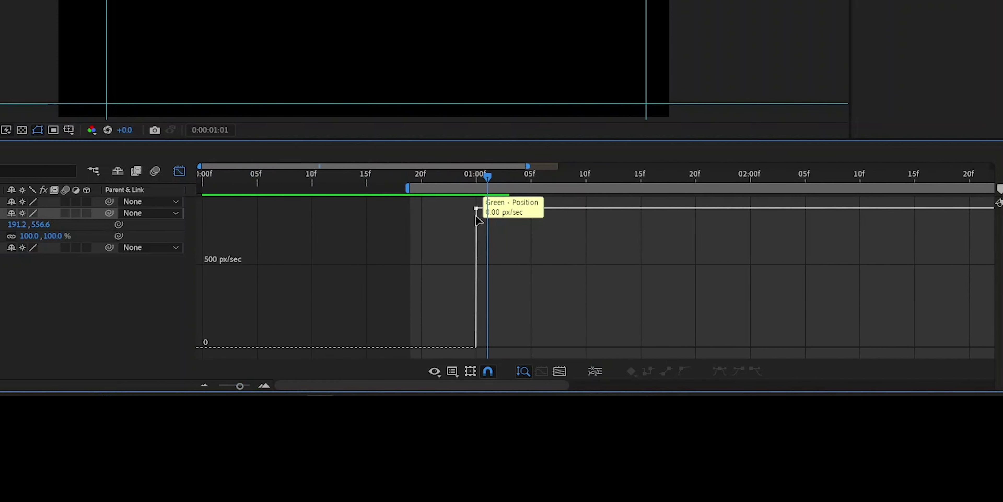
{"action": "left_click", "coordinate": [179, 171]}
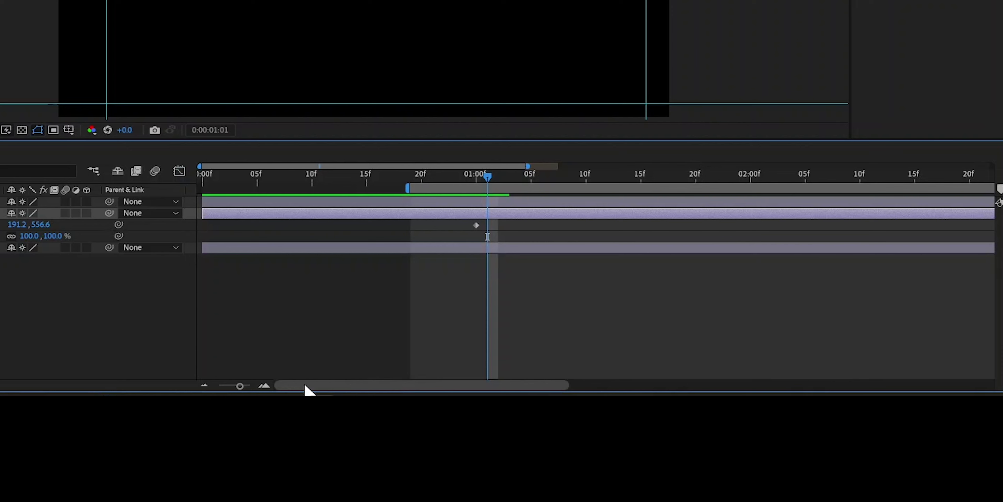
Step: Try moving the first Position keyframe to about 1.4s, undo it, and reset time to 1 second
{"action": "left_click_drag", "start_coordinate": [239, 385], "coordinate": [227, 386]}
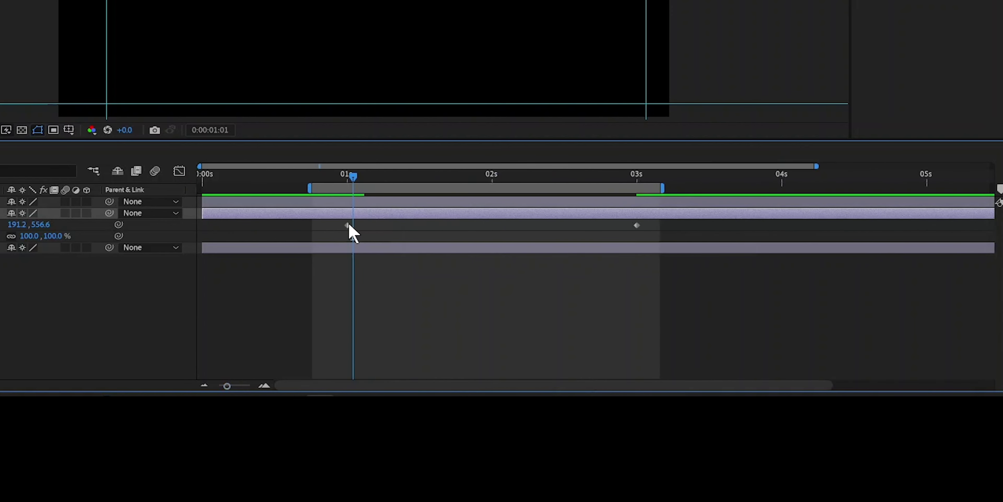
{"action": "left_click_drag", "start_coordinate": [347, 226], "coordinate": [405, 225]}
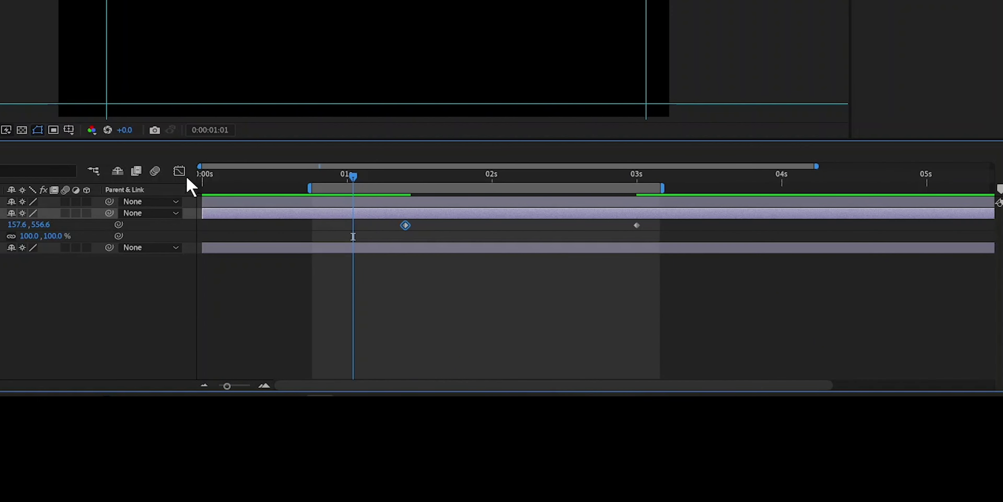
{"action": "left_click", "coordinate": [179, 171]}
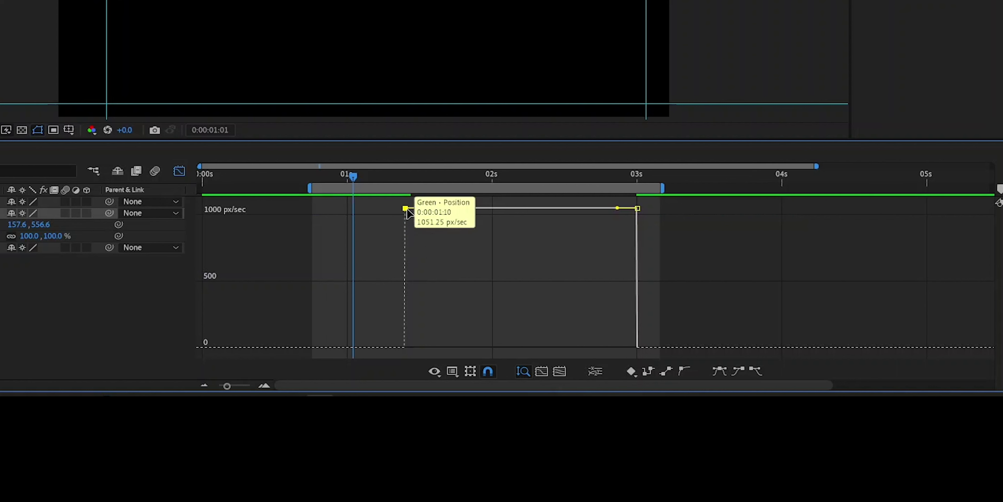
{"action": "left_click_drag", "start_coordinate": [405, 209], "coordinate": [358, 209]}
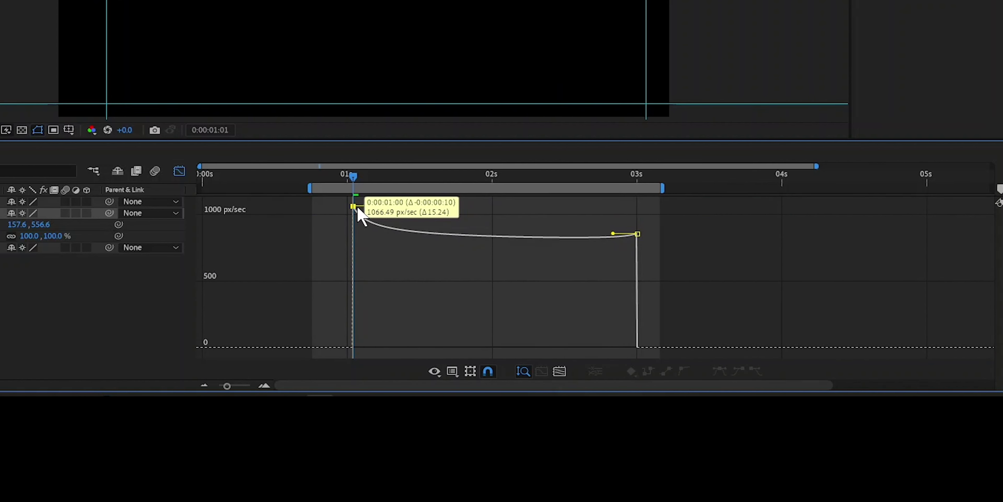
{"action": "left_click", "coordinate": [179, 172]}
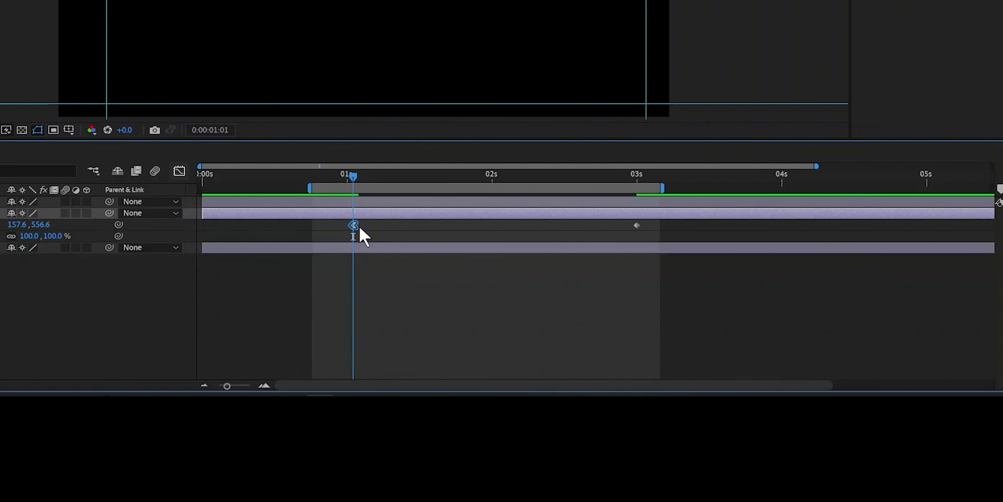
{"action": "left_click", "coordinate": [179, 171]}
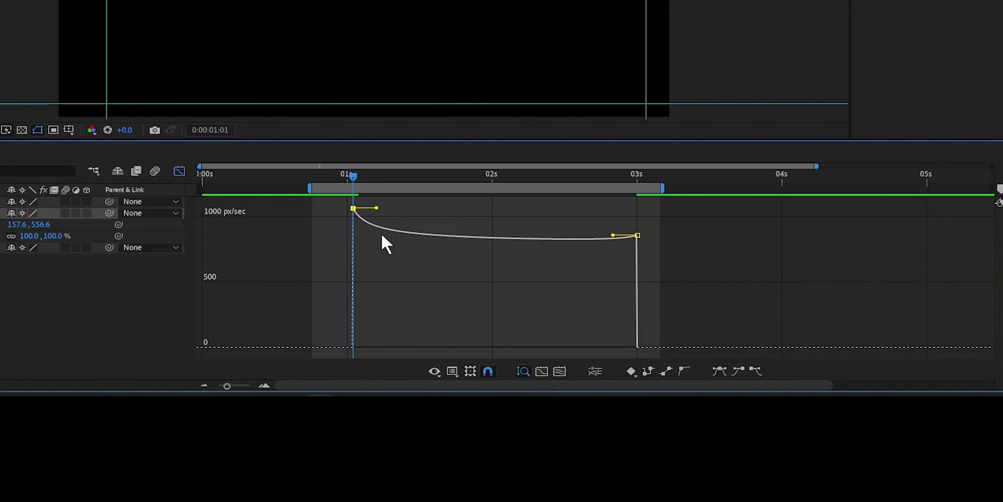
{"action": "key", "text": "ctrl+z"}
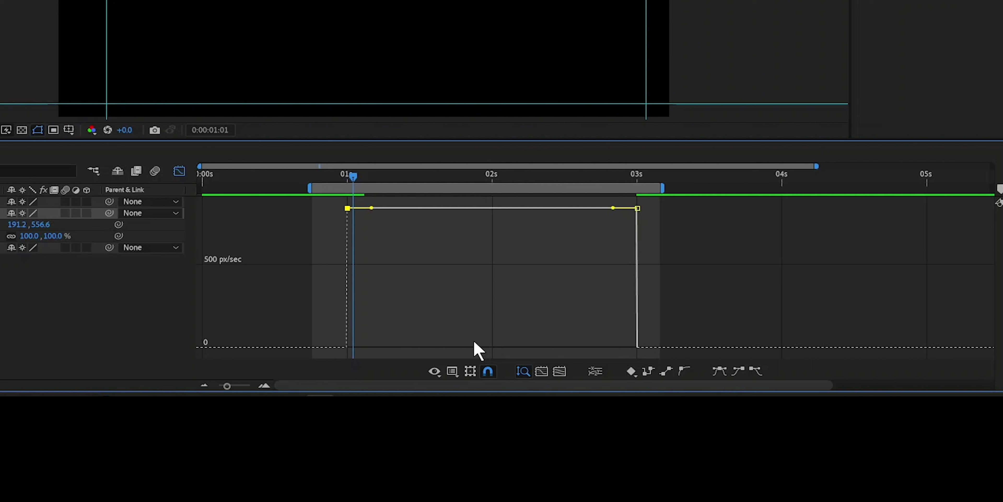
{"action": "left_click_drag", "start_coordinate": [352, 177], "coordinate": [346, 177]}
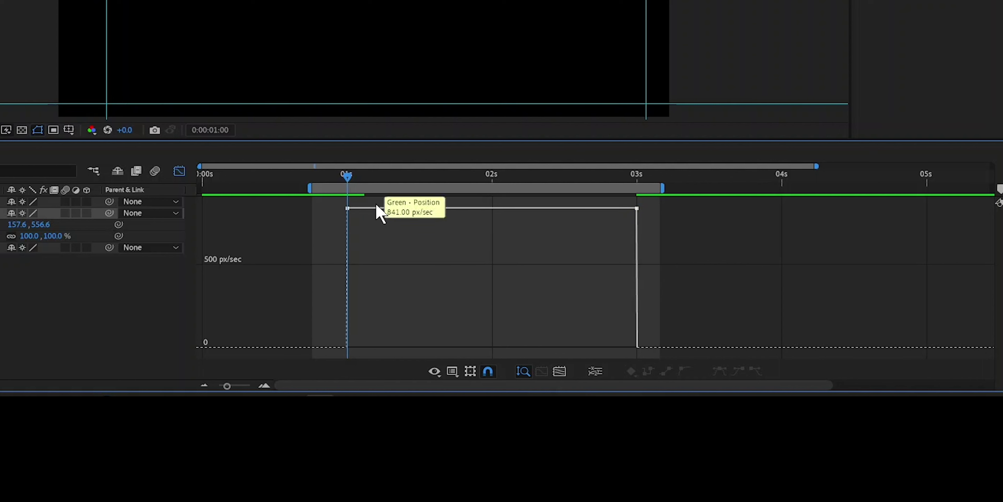
{"action": "mouse_move", "coordinate": [614, 213]}
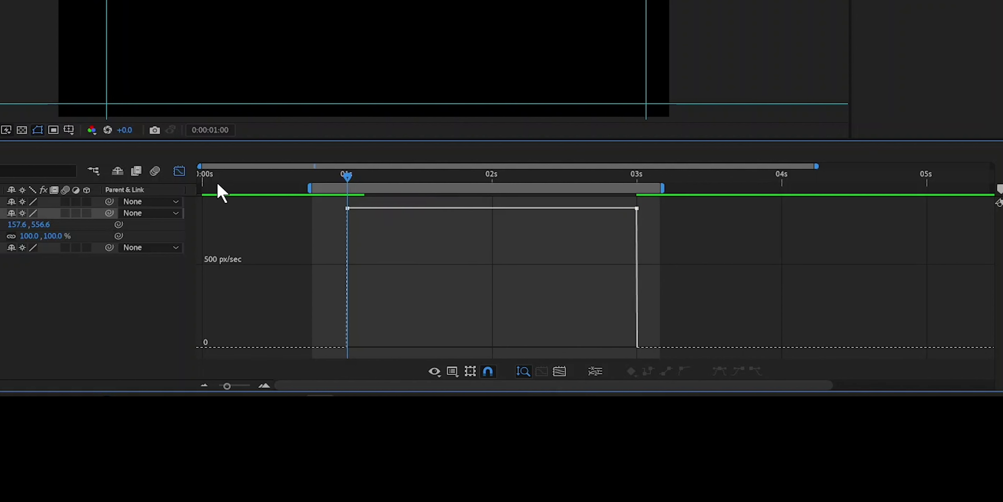
{"action": "left_click", "coordinate": [179, 171]}
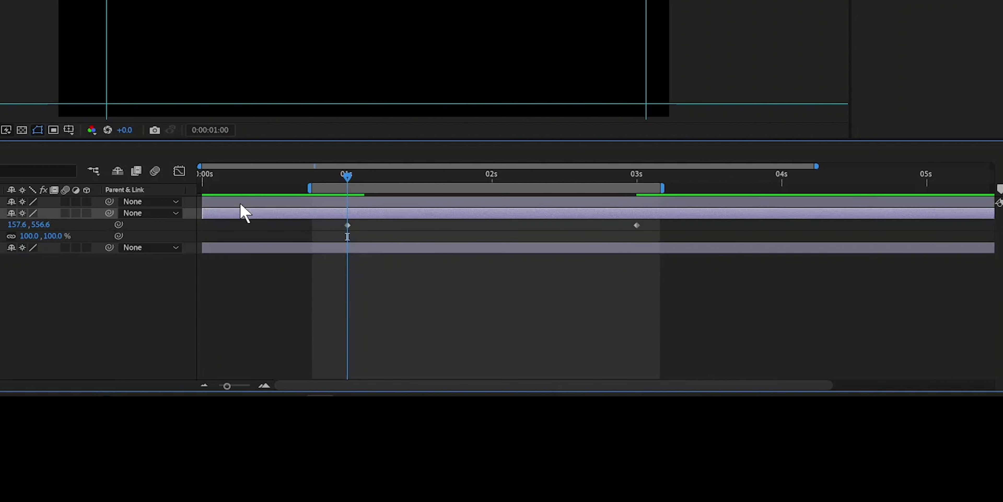
{"action": "left_click", "coordinate": [179, 171]}
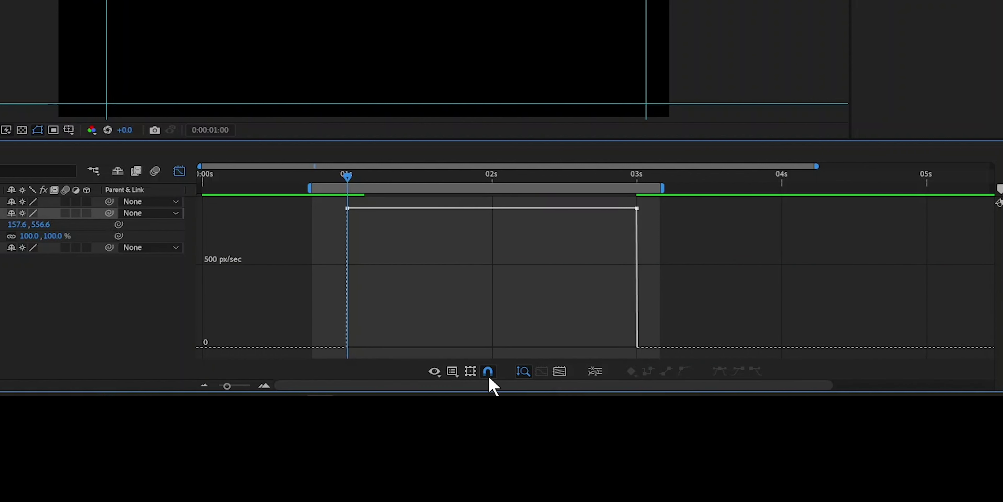
Step: Turn on graph snapping and raise the first keyframe's speed to about 20000 px/sec
{"action": "mouse_move", "coordinate": [348, 209]}
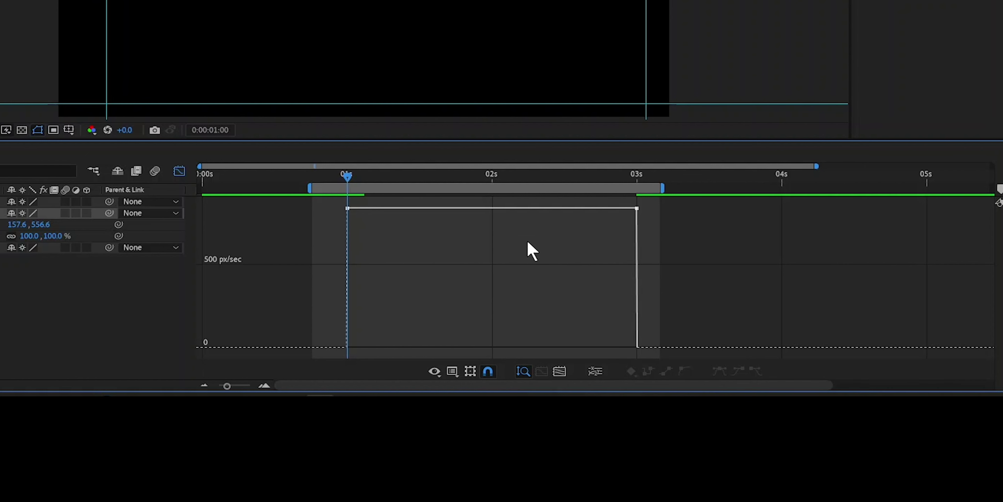
{"action": "left_click", "coordinate": [488, 372]}
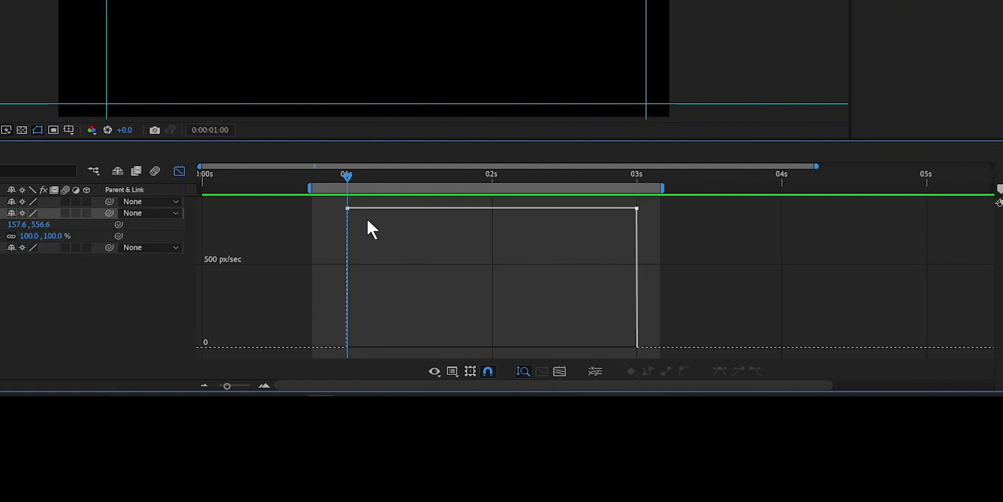
{"action": "mouse_move", "coordinate": [348, 211]}
{"action": "mouse_move", "coordinate": [347, 209]}
{"action": "left_mouse_down"}
{"action": "mouse_move", "coordinate": [361, 90]}
{"action": "mouse_move", "coordinate": [353, 48]}
{"action": "mouse_move", "coordinate": [350, 205]}
{"action": "left_mouse_up"}
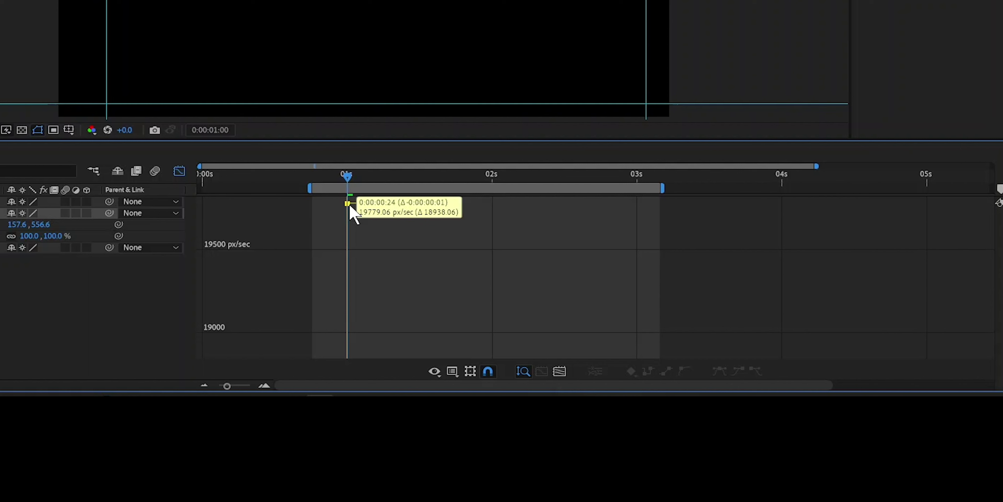
{"action": "left_click_drag", "start_coordinate": [349, 206], "coordinate": [350, 207]}
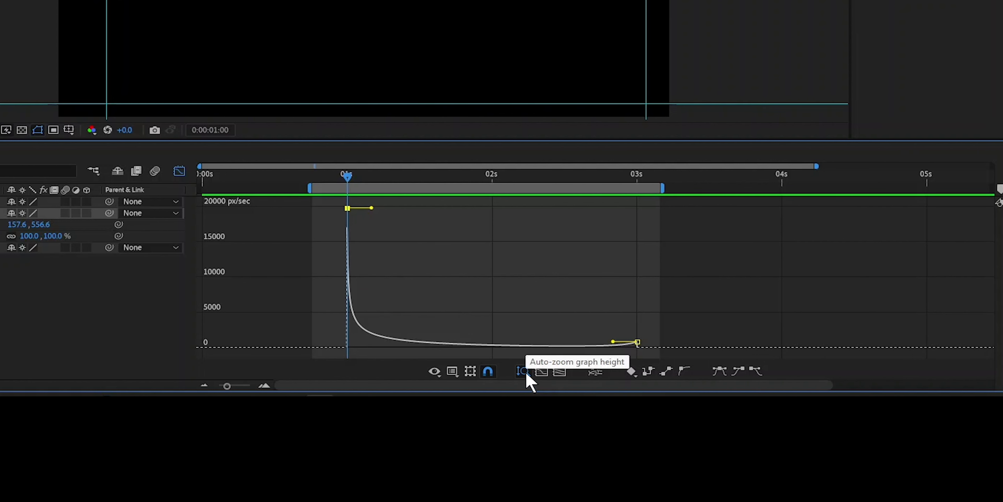
Step: Drop the first keyframe's speed to about 1100 px/sec and enable Auto-zoom graph height
{"action": "mouse_move", "coordinate": [347, 208]}
{"action": "left_mouse_down"}
{"action": "mouse_move", "coordinate": [333, 329]}
{"action": "mouse_move", "coordinate": [348, 325]}
{"action": "left_mouse_up"}
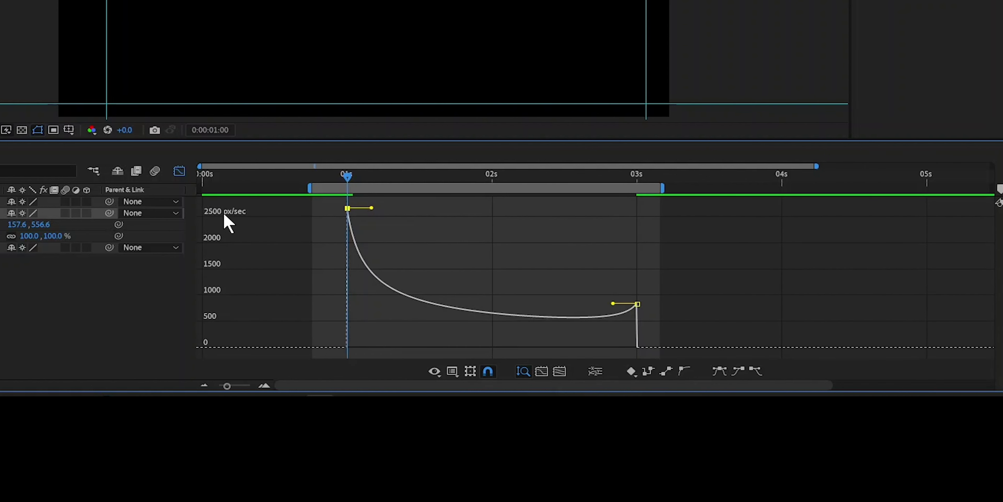
{"action": "left_click_drag", "start_coordinate": [347, 208], "coordinate": [352, 37]}
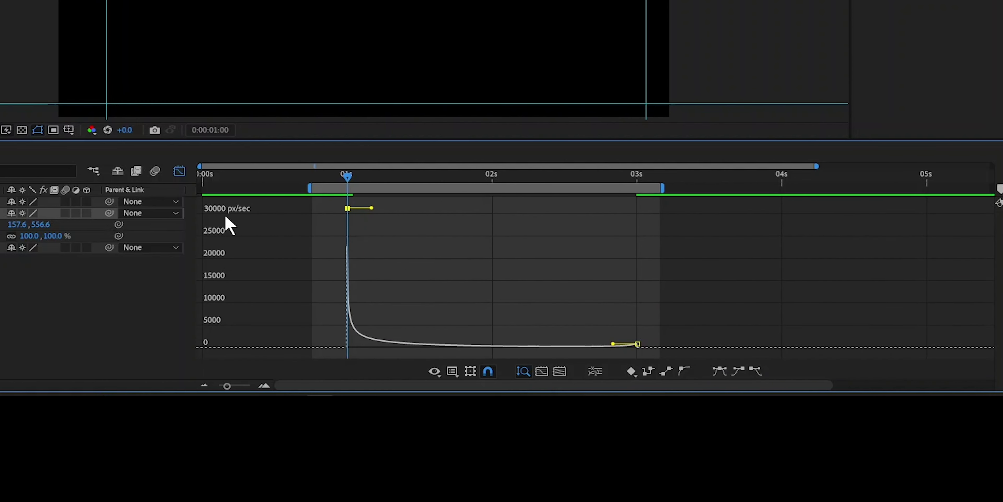
{"action": "left_click_drag", "start_coordinate": [347, 208], "coordinate": [347, 337]}
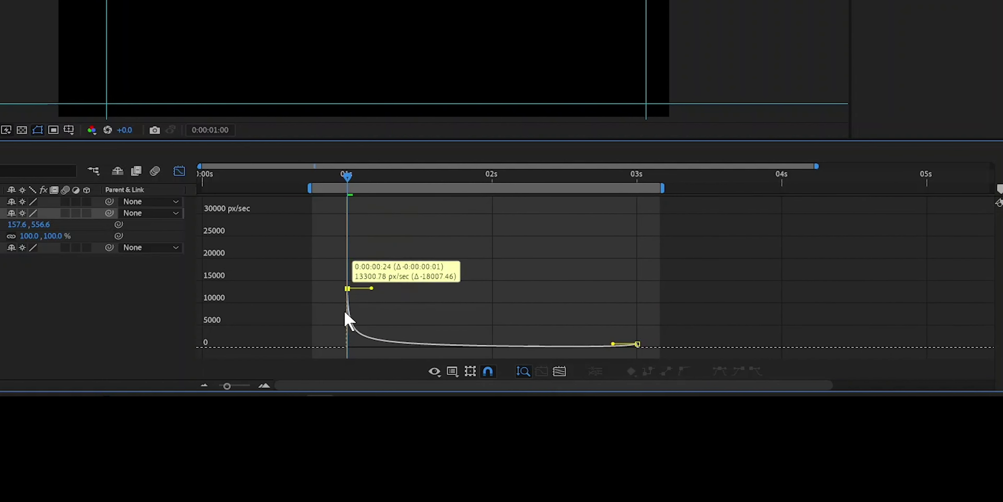
{"action": "left_click", "coordinate": [523, 371]}
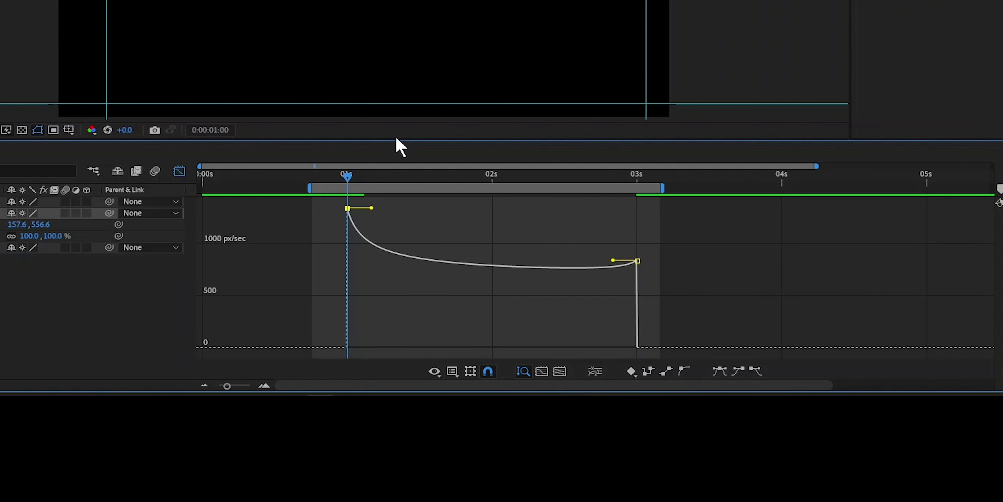
{"action": "left_click_drag", "start_coordinate": [397, 139], "coordinate": [396, 69]}
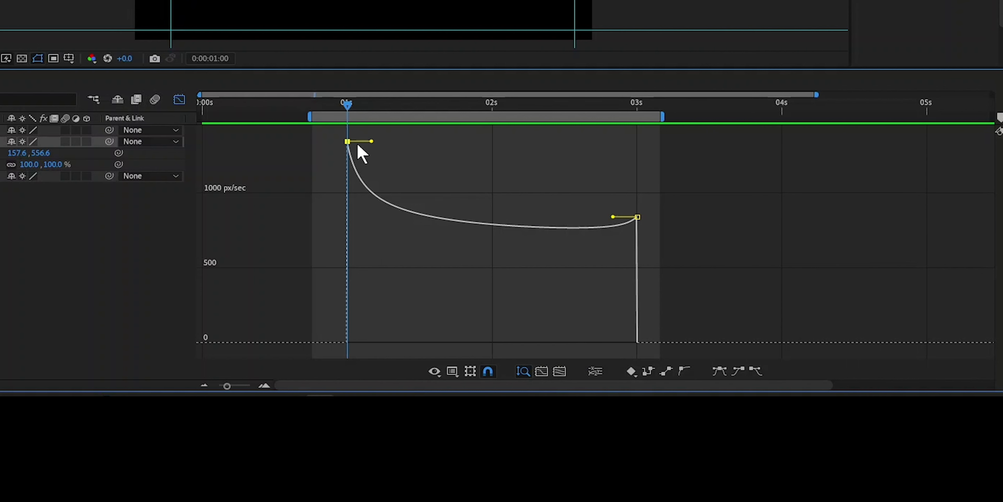
Step: Select both Position keyframes, fit them to the view, and zoom out to 0–5 seconds
{"action": "left_click_drag", "start_coordinate": [739, 138], "coordinate": [318, 273]}
{"action": "left_click", "coordinate": [541, 372]}
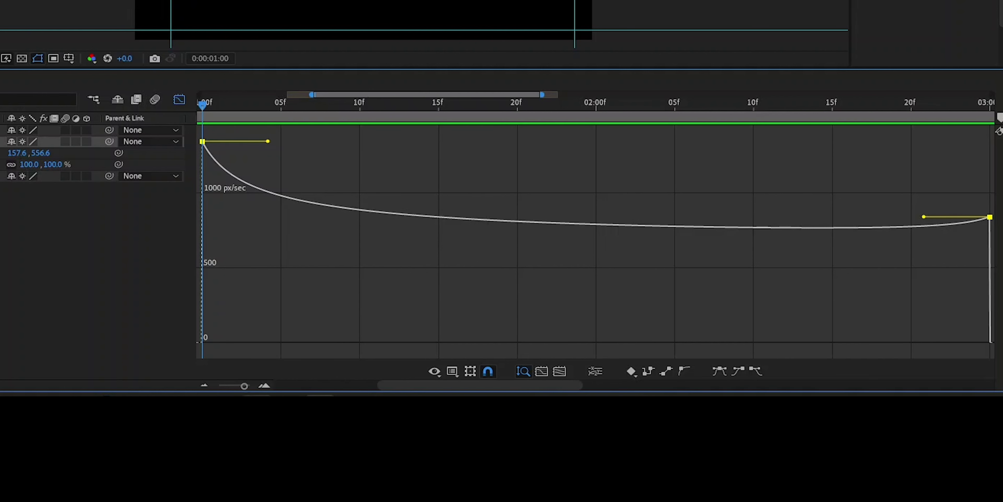
{"action": "left_click_drag", "start_coordinate": [244, 386], "coordinate": [229, 386]}
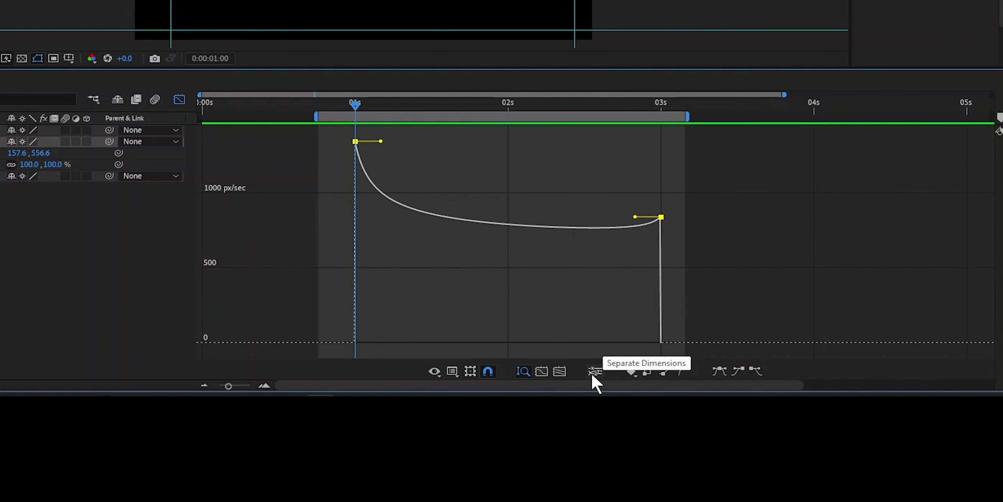
{"action": "left_click", "coordinate": [92, 331]}
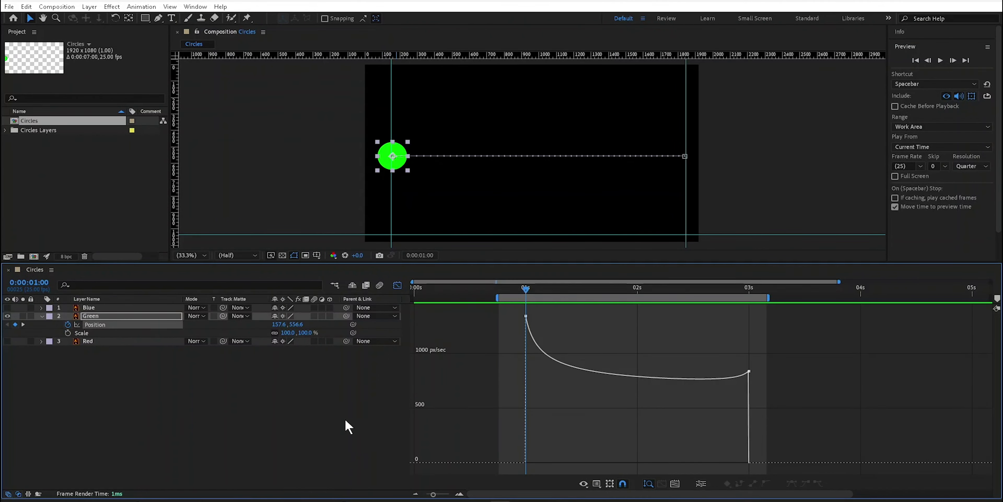
Step: Expand Green's Transform group, view the Anchor Point and Position graphs, and separate Position dimensions
{"action": "left_click", "coordinate": [42, 315]}
{"action": "left_click", "coordinate": [41, 315]}
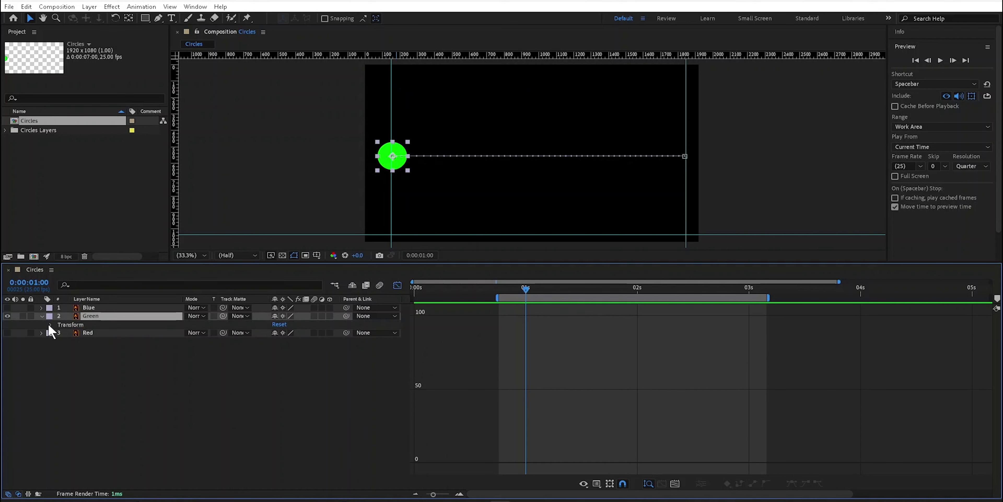
{"action": "left_click", "coordinate": [50, 325]}
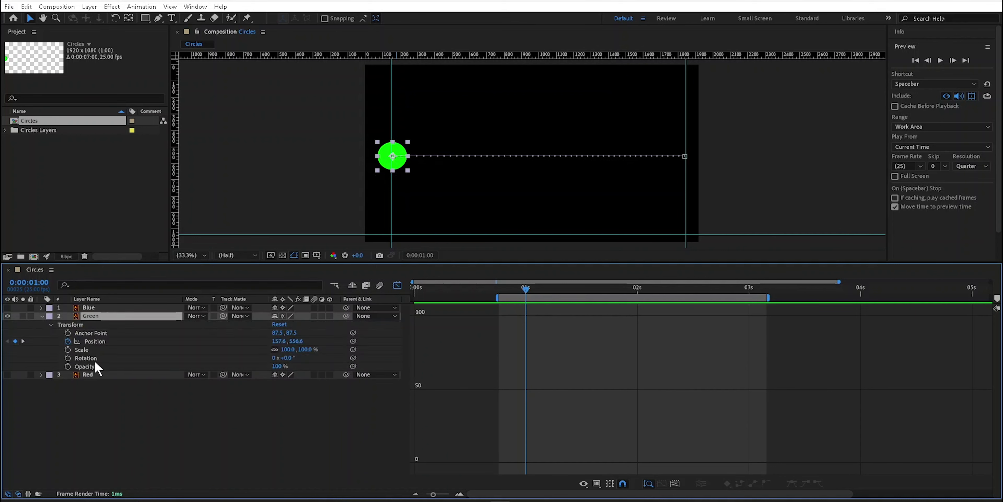
{"action": "left_click", "coordinate": [99, 333]}
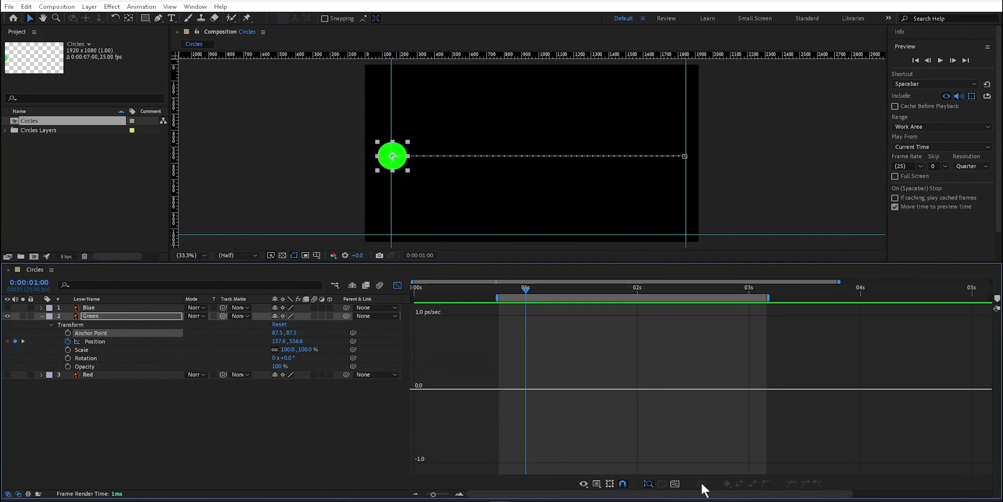
{"action": "left_click", "coordinate": [94, 341]}
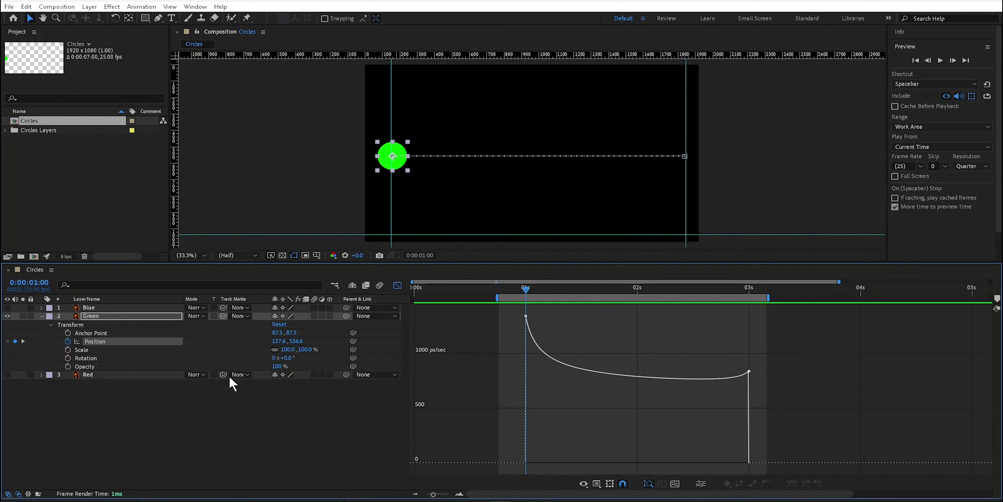
{"action": "left_click", "coordinate": [702, 483]}
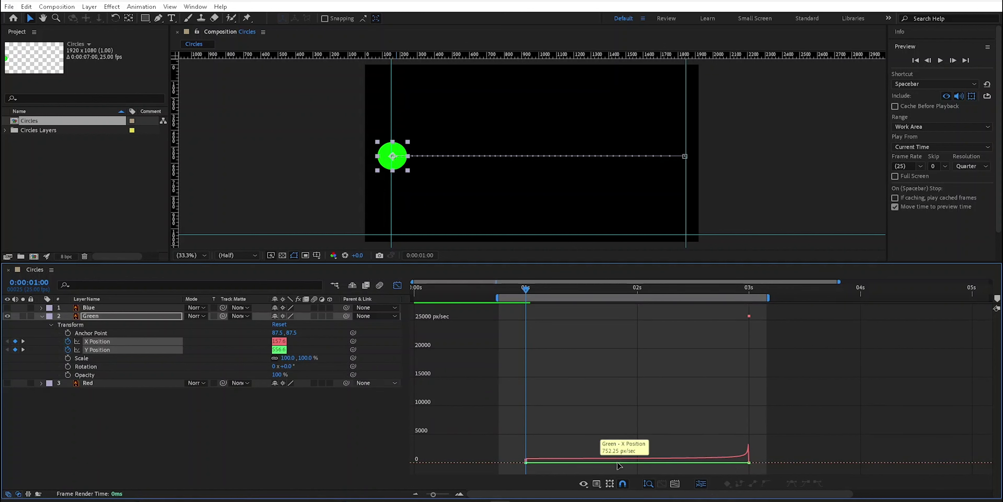
Step: View the Scale, Rotation, Opacity and X Position graphs, then recombine Position into one property
{"action": "left_click", "coordinate": [80, 358]}
{"action": "left_click", "coordinate": [90, 366]}
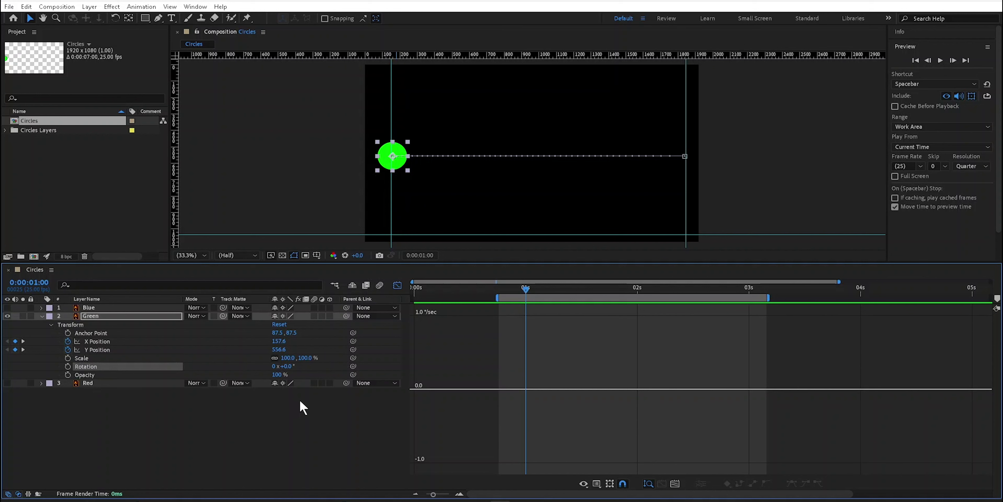
{"action": "left_click", "coordinate": [83, 374]}
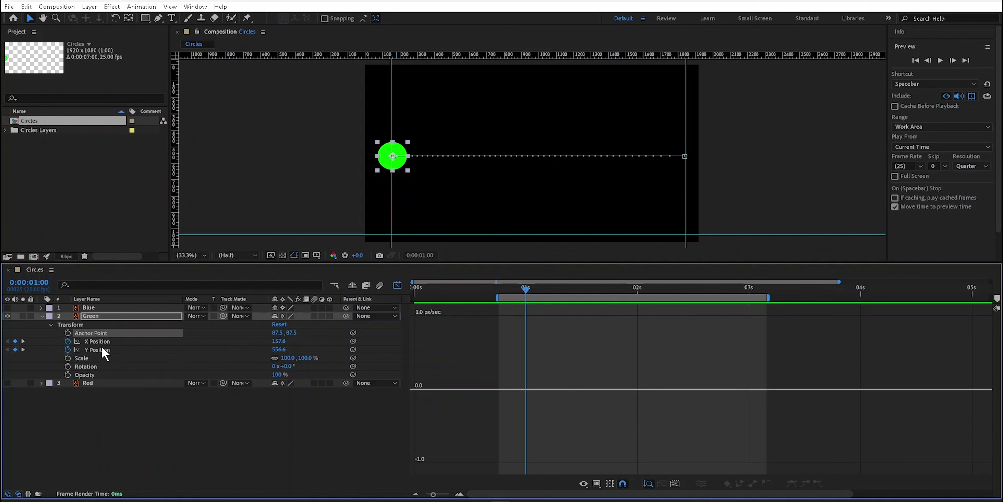
{"action": "left_click", "coordinate": [97, 342]}
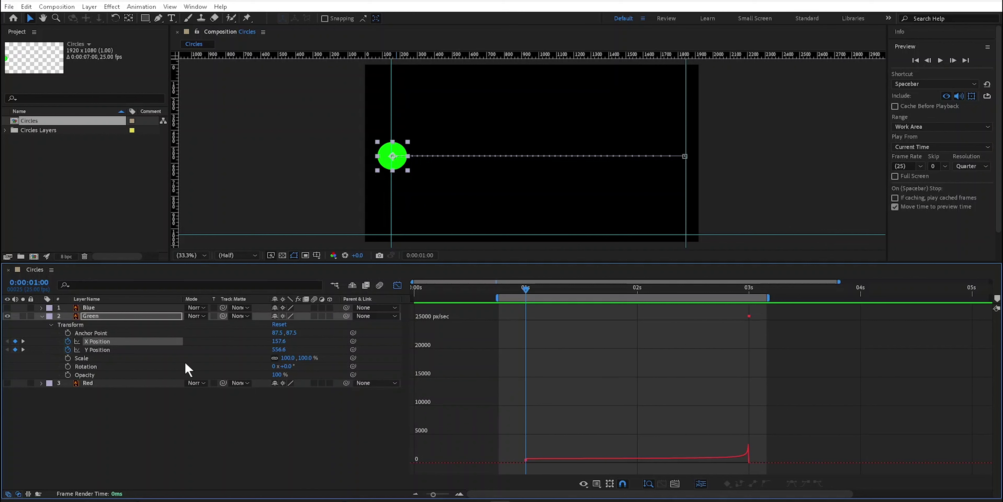
{"action": "left_click", "coordinate": [701, 486]}
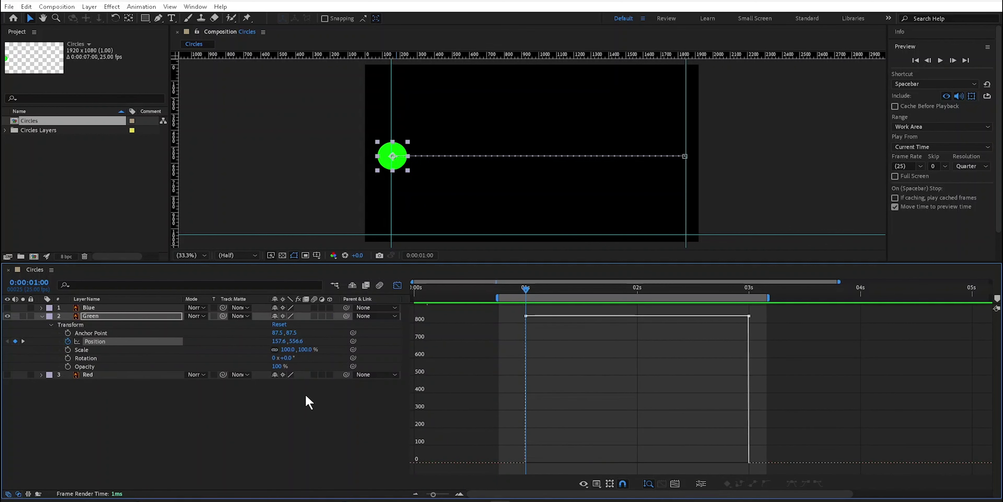
{"action": "right_click", "coordinate": [93, 343]}
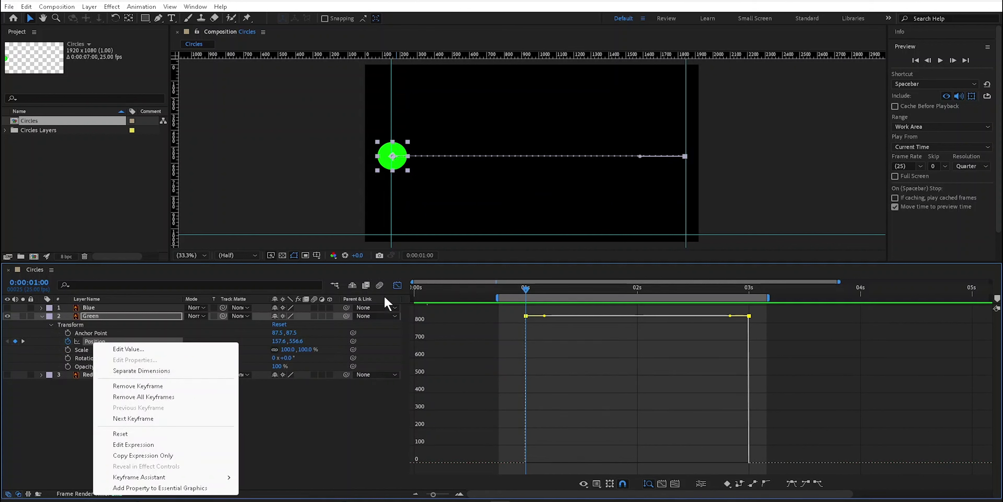
{"action": "left_click", "coordinate": [397, 285]}
{"action": "left_click", "coordinate": [397, 285]}
{"action": "right_click", "coordinate": [92, 344]}
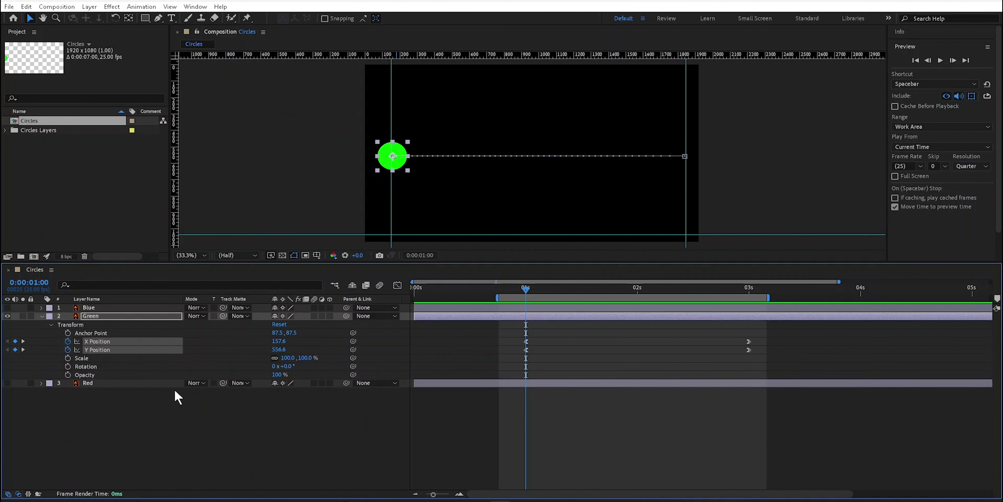
{"action": "right_click", "coordinate": [92, 333]}
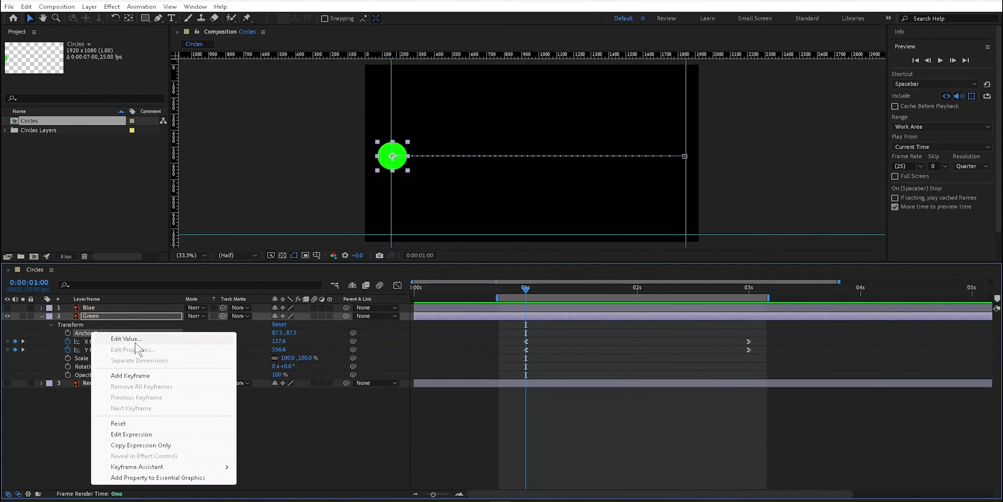
{"action": "left_click", "coordinate": [78, 405]}
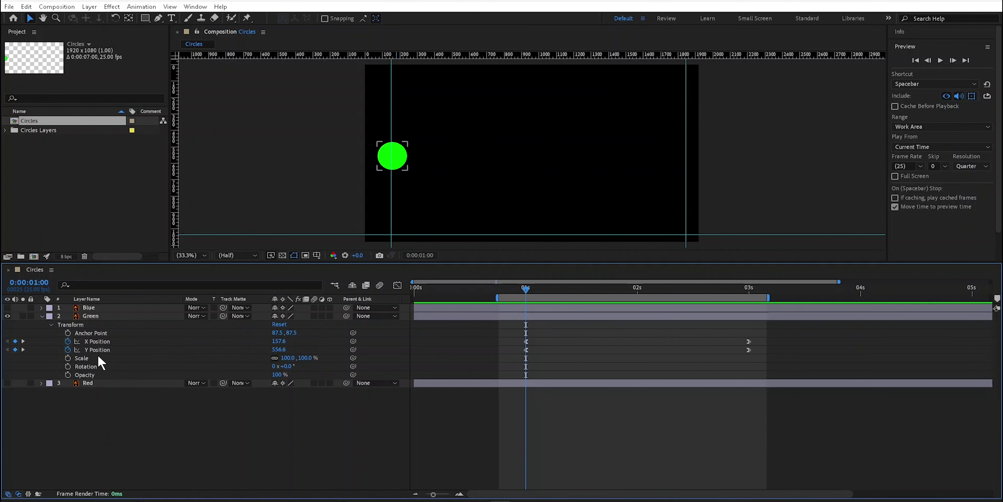
{"action": "right_click", "coordinate": [102, 341]}
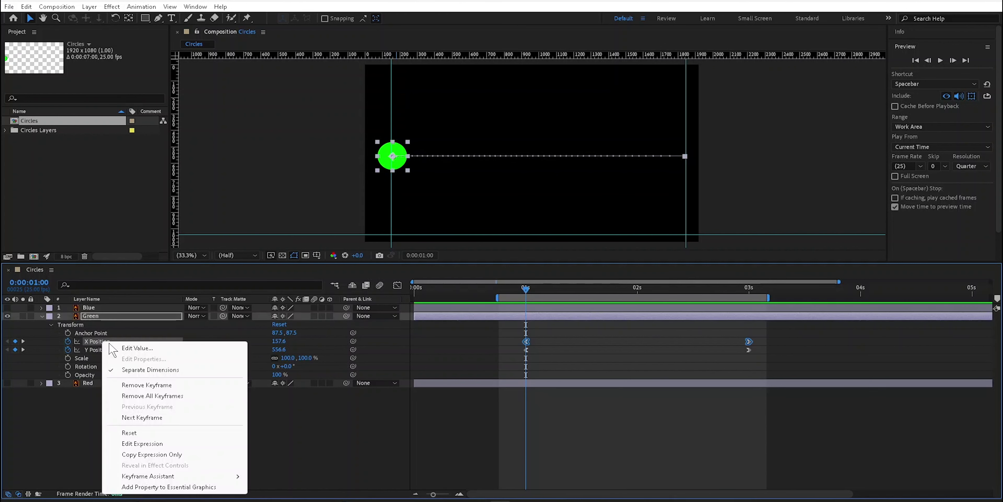
{"action": "left_click", "coordinate": [145, 371]}
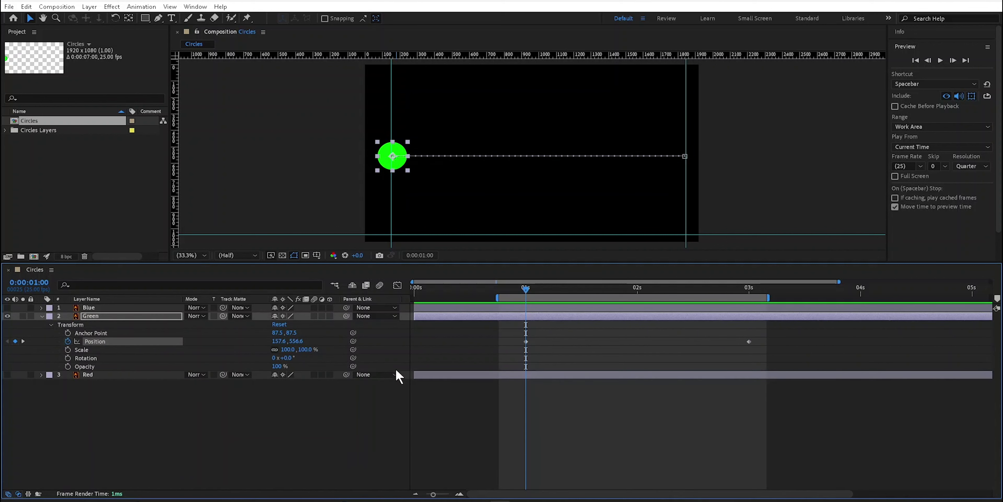
{"action": "left_click", "coordinate": [398, 286]}
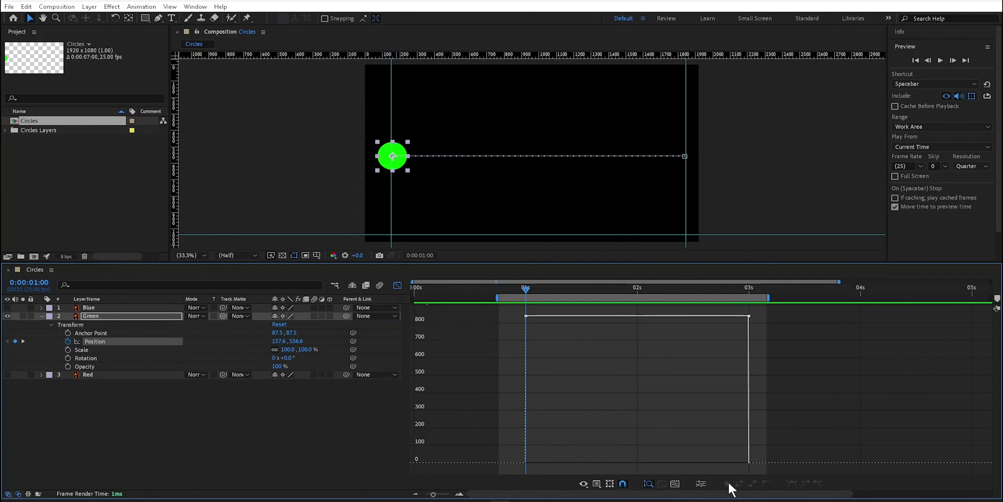
Step: Open Keyframe Velocity for keyframe #2 at 3 seconds, showing 841 pixels/sec incoming
{"action": "left_click", "coordinate": [749, 316]}
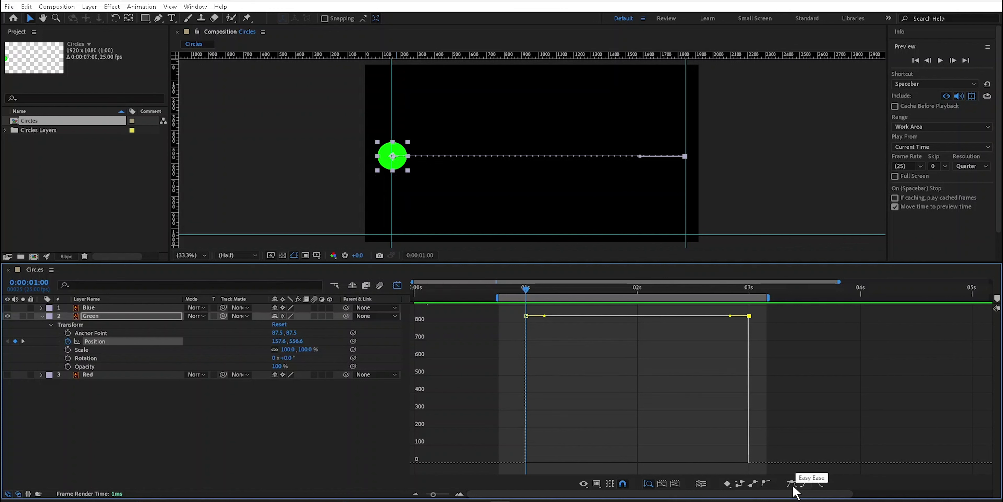
{"action": "left_click", "coordinate": [727, 485]}
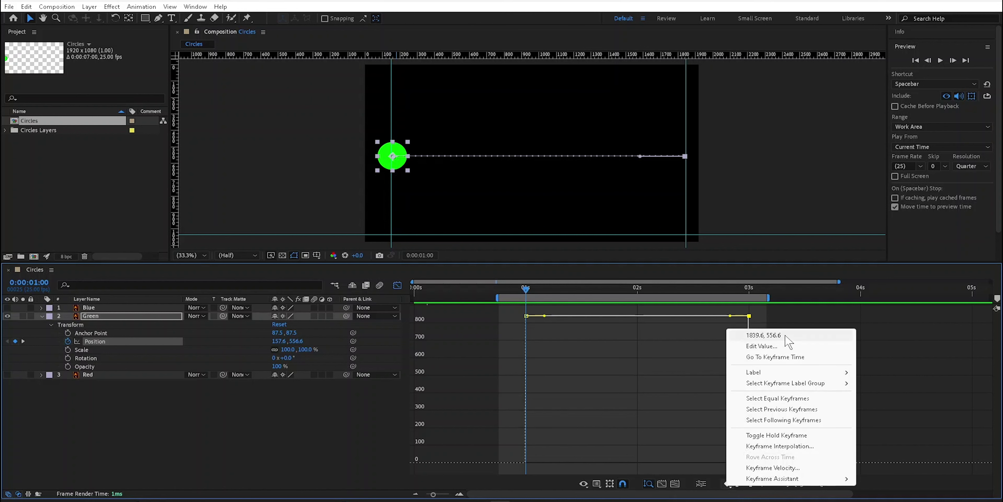
{"action": "mouse_move", "coordinate": [768, 384]}
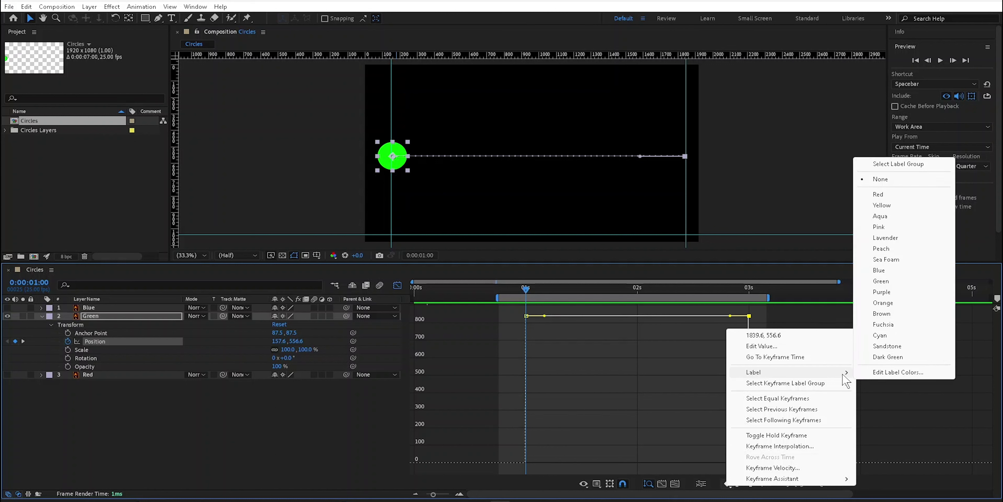
{"action": "left_click", "coordinate": [397, 286]}
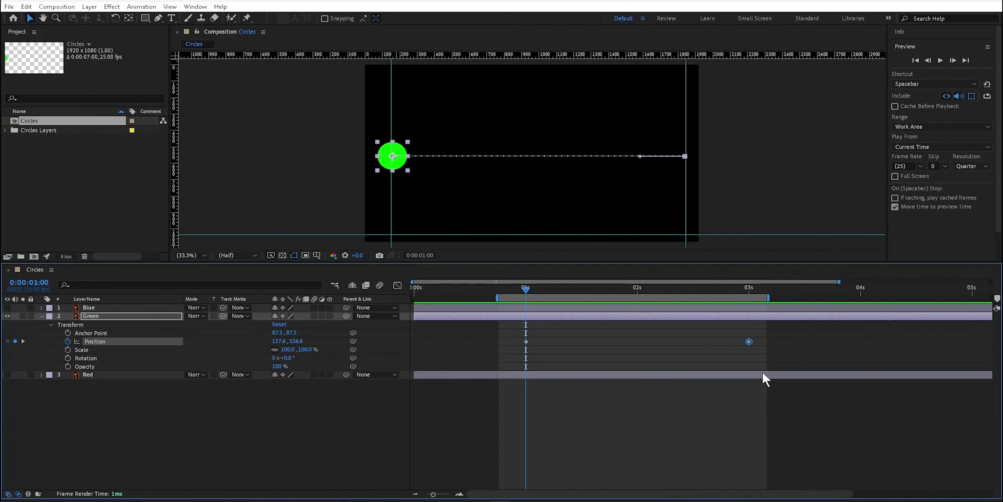
{"action": "right_click", "coordinate": [748, 341]}
{"action": "mouse_move", "coordinate": [814, 385]}
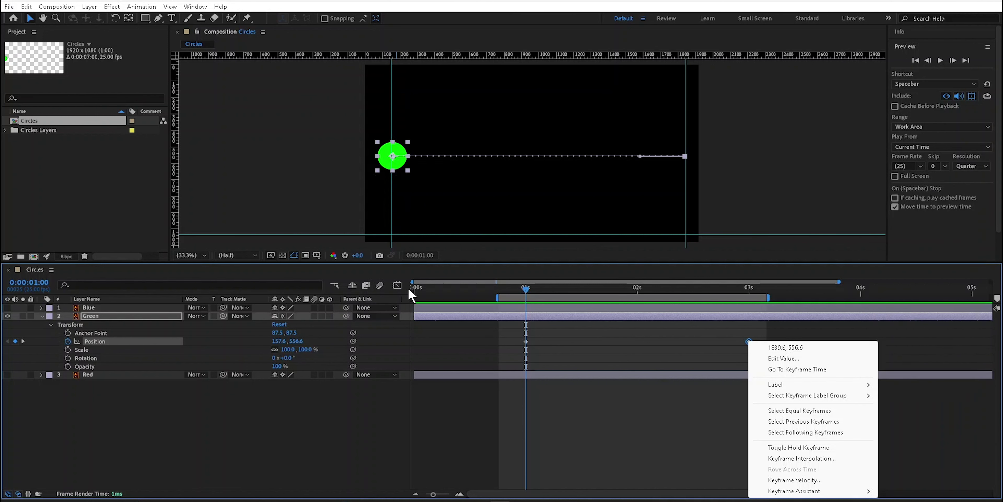
{"action": "left_click", "coordinate": [397, 284]}
{"action": "right_click", "coordinate": [749, 315]}
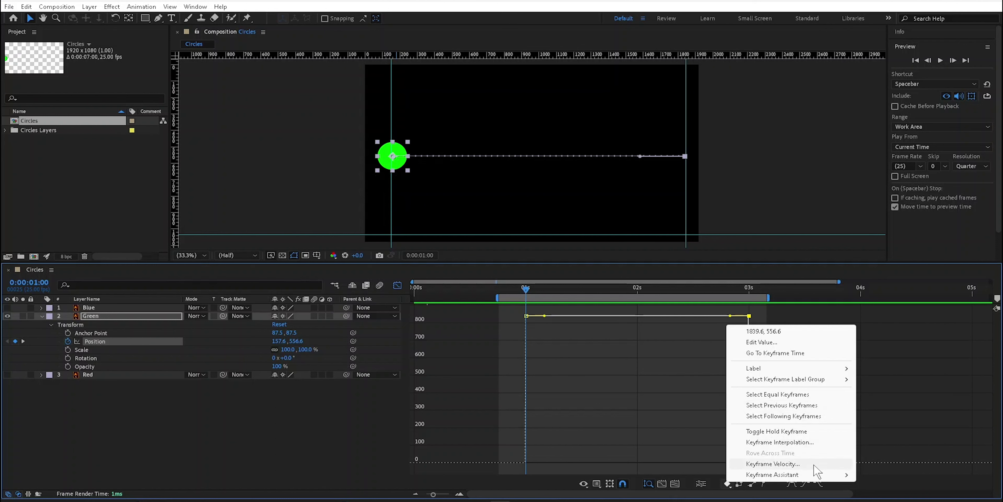
{"action": "left_click", "coordinate": [782, 463]}
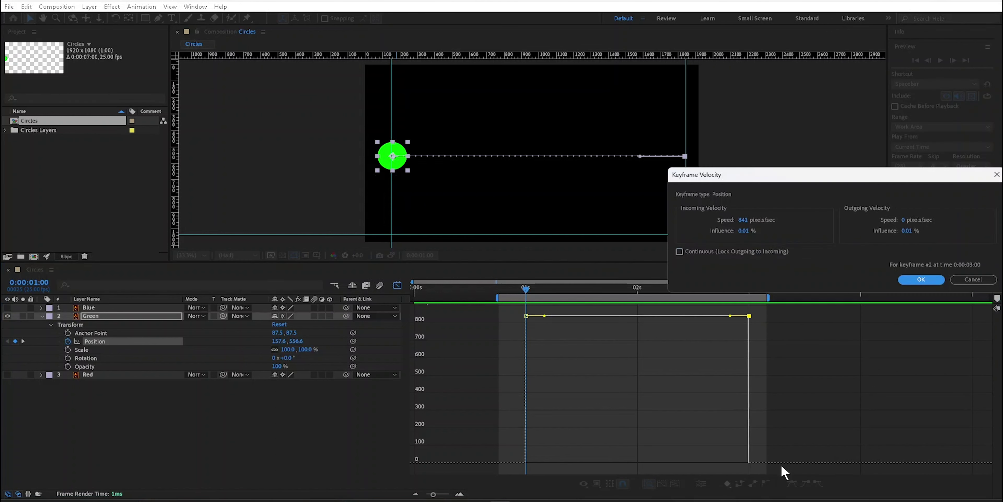
Step: Cancel the Keyframe Velocity dialog and convert the selected Position keyframes to Hold
{"action": "left_click", "coordinate": [970, 283]}
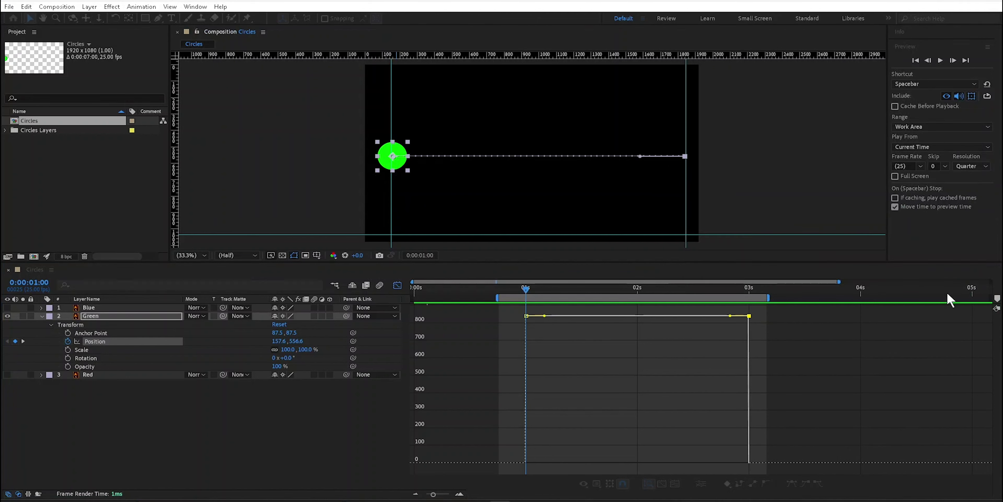
{"action": "left_click", "coordinate": [727, 483]}
{"action": "mouse_move", "coordinate": [774, 479]}
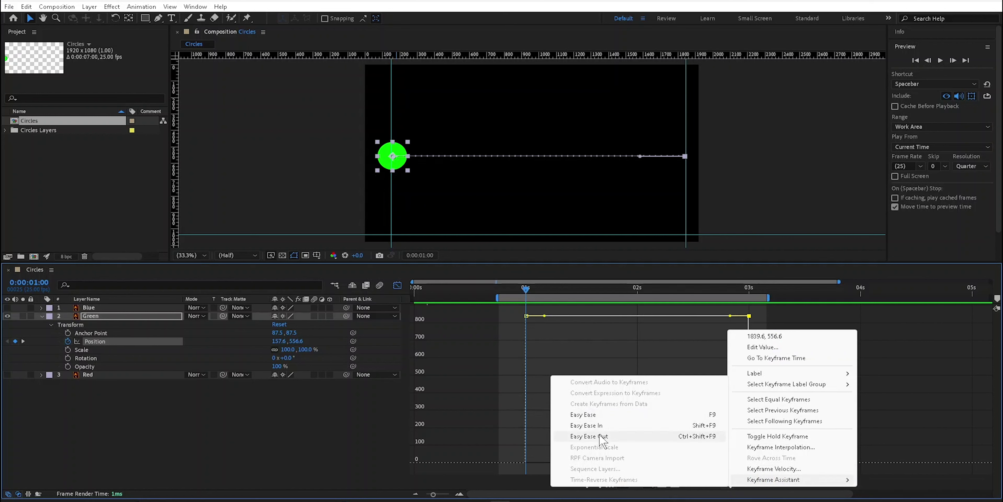
{"action": "left_click", "coordinate": [927, 396]}
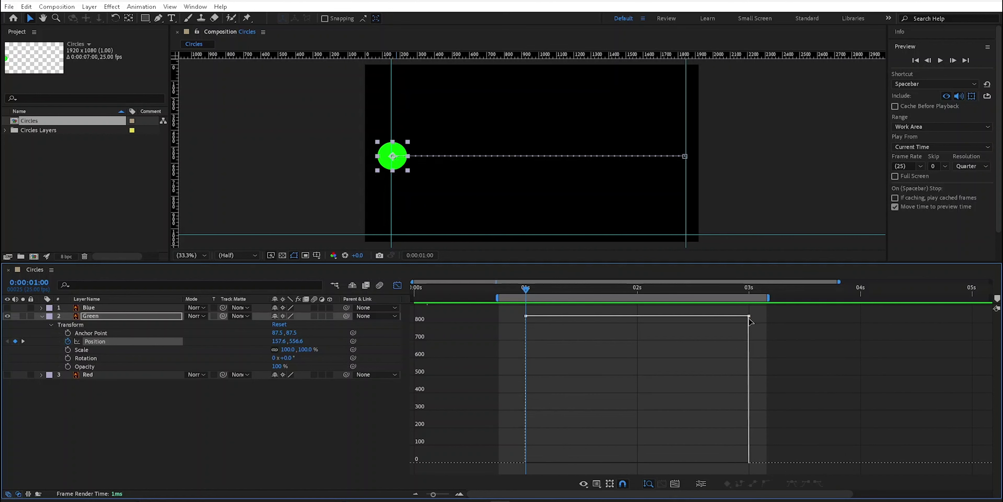
{"action": "left_click", "coordinate": [748, 316]}
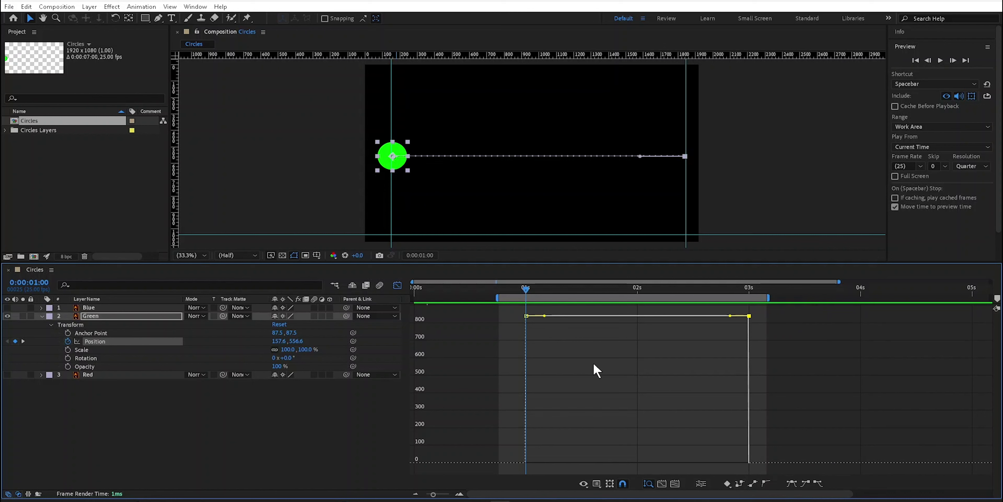
{"action": "mouse_move", "coordinate": [527, 316]}
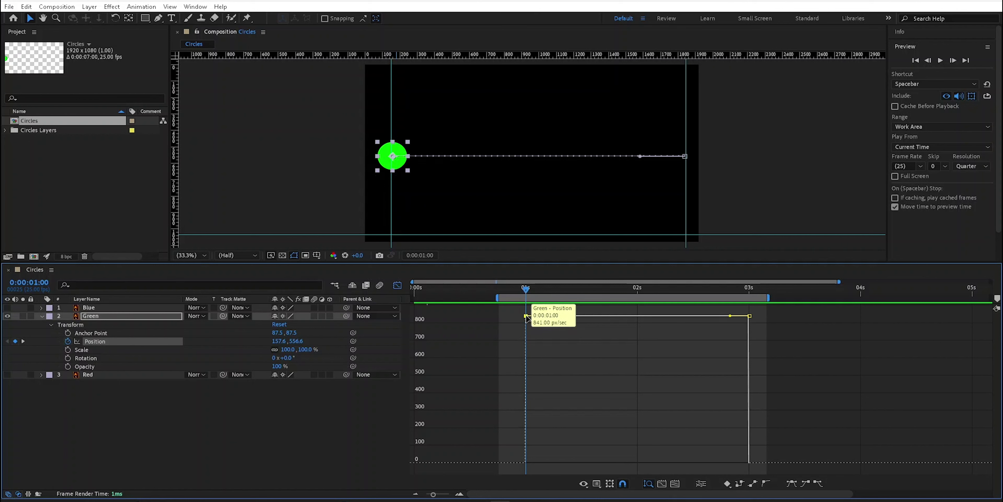
{"action": "left_click", "coordinate": [739, 483]}
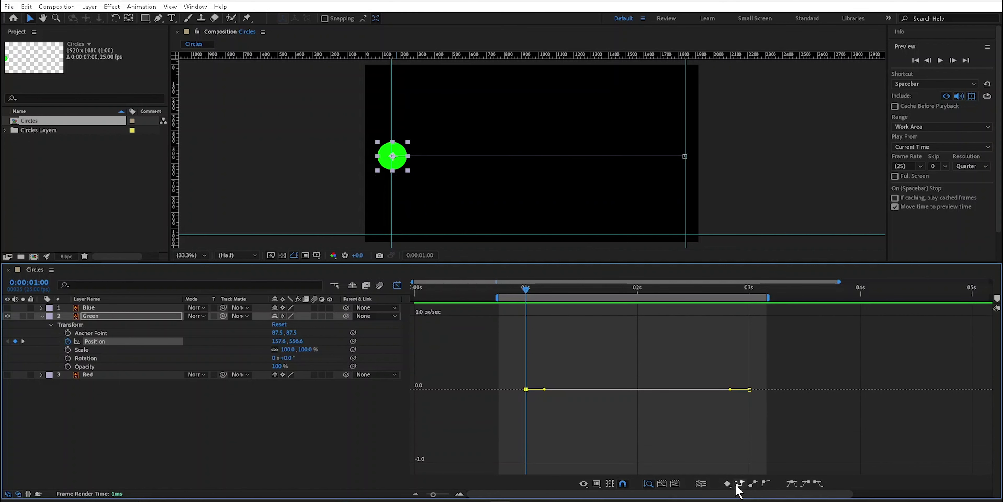
{"action": "left_click_drag", "start_coordinate": [524, 297], "coordinate": [508, 298]}
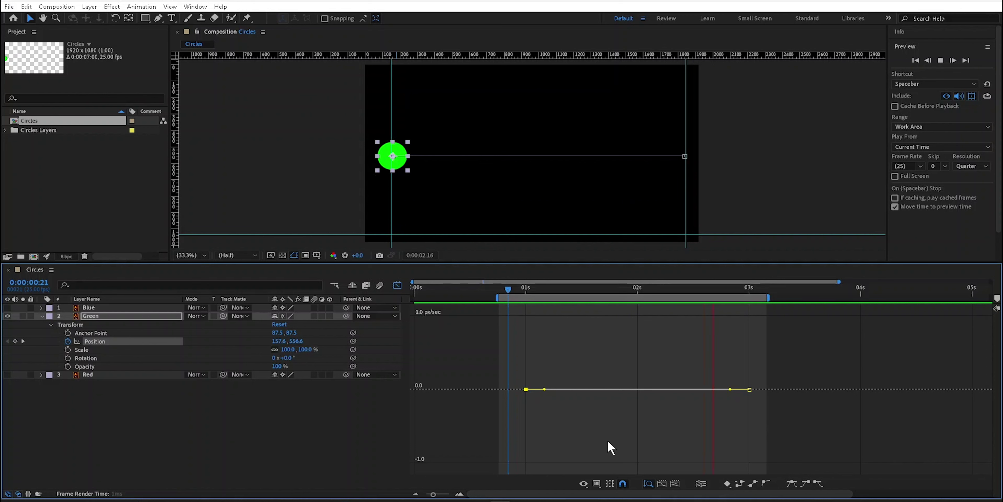
{"action": "key", "text": "space"}
{"action": "left_click_drag", "start_coordinate": [501, 290], "coordinate": [526, 292]}
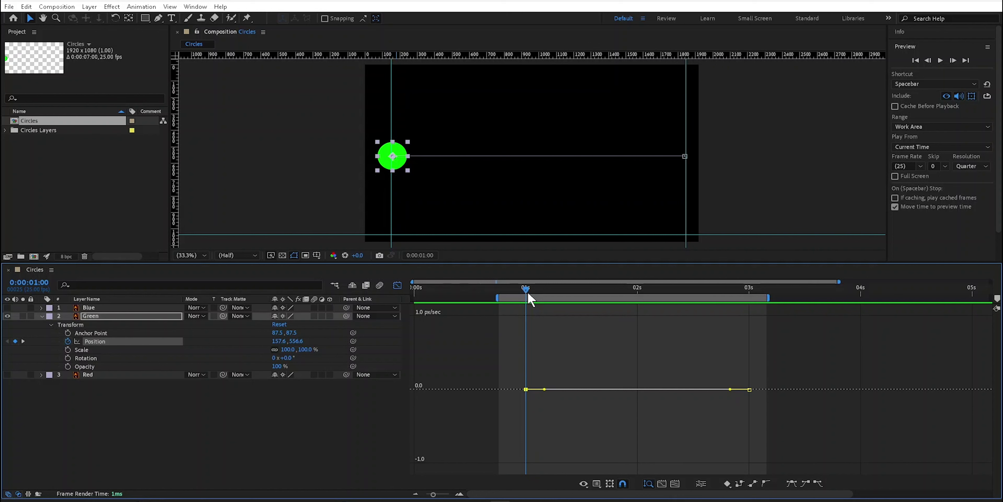
{"action": "left_click_drag", "start_coordinate": [528, 296], "coordinate": [748, 322]}
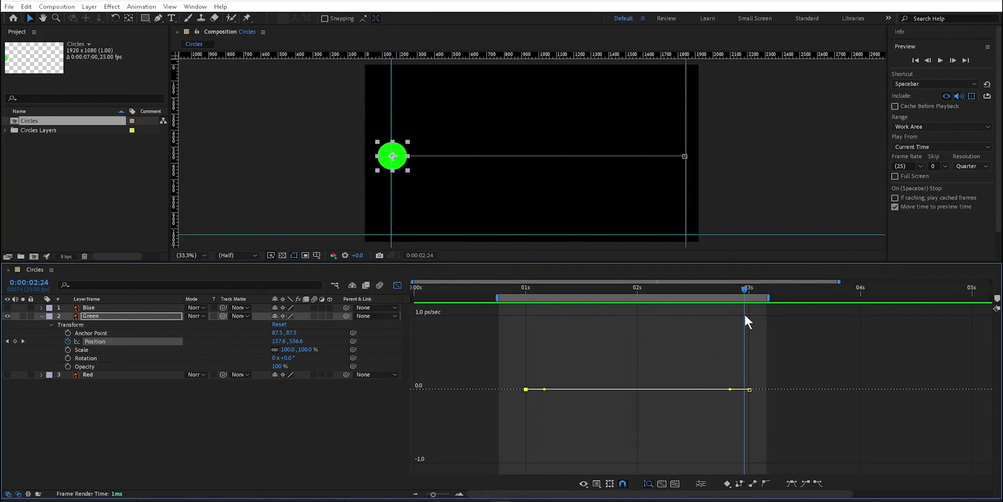
{"action": "left_click_drag", "start_coordinate": [748, 316], "coordinate": [732, 317]}
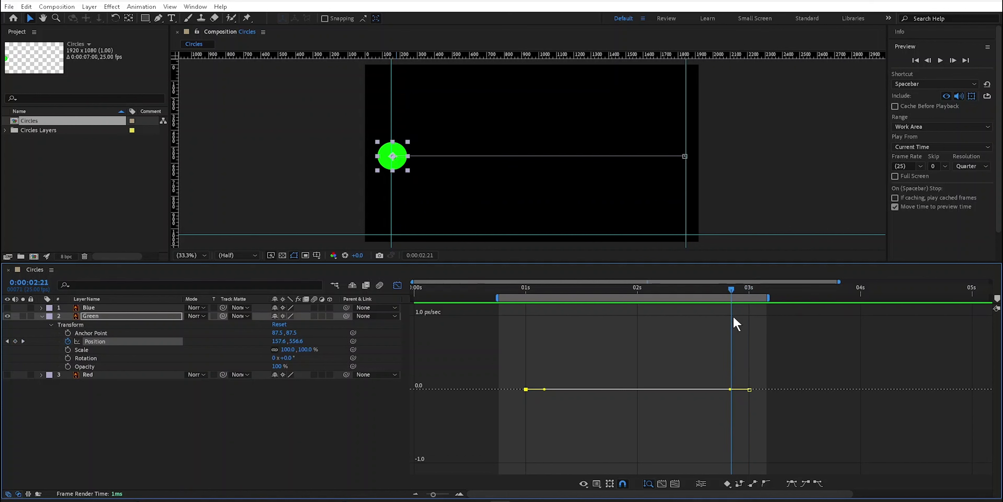
Step: Undo the hold, ease into the last keyframe, then convert the keyframes to linear
{"action": "key", "text": "j"}
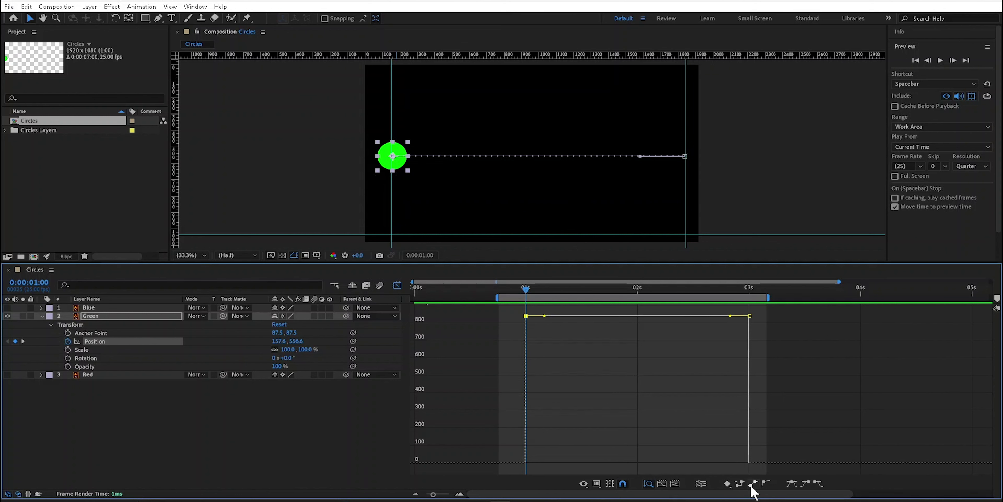
{"action": "mouse_move", "coordinate": [750, 316]}
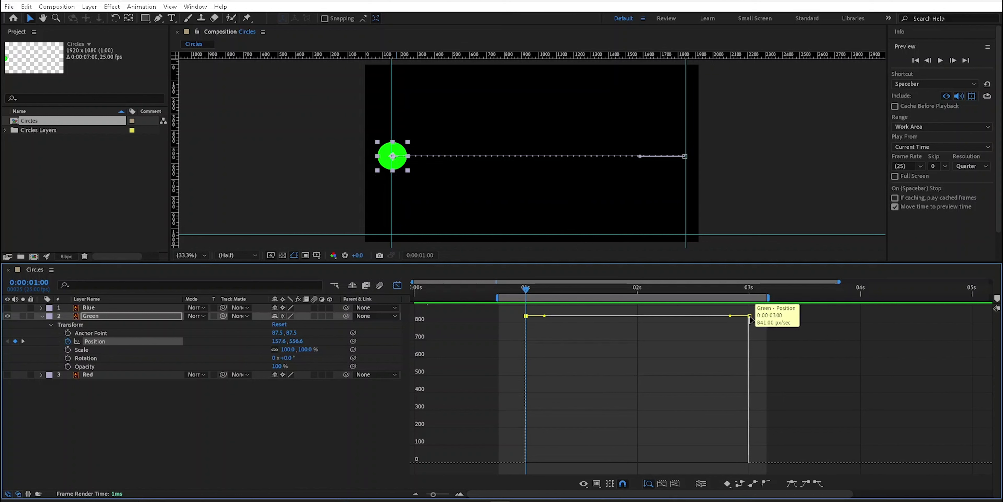
{"action": "key", "text": "F9"}
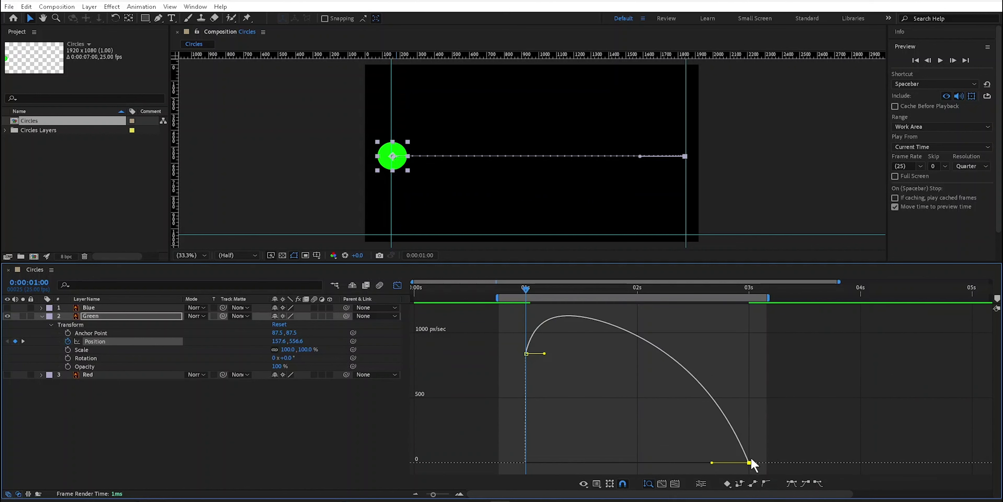
{"action": "mouse_move", "coordinate": [752, 467]}
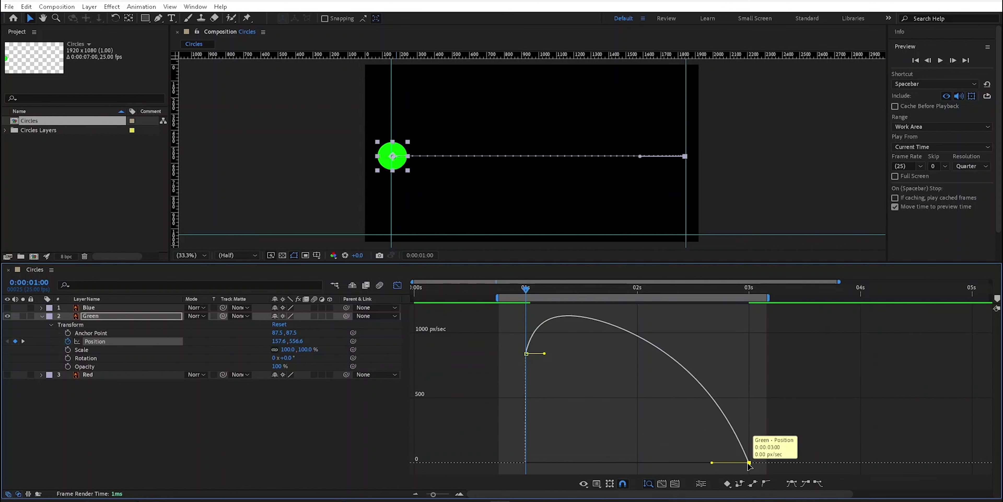
{"action": "left_click", "coordinate": [753, 483]}
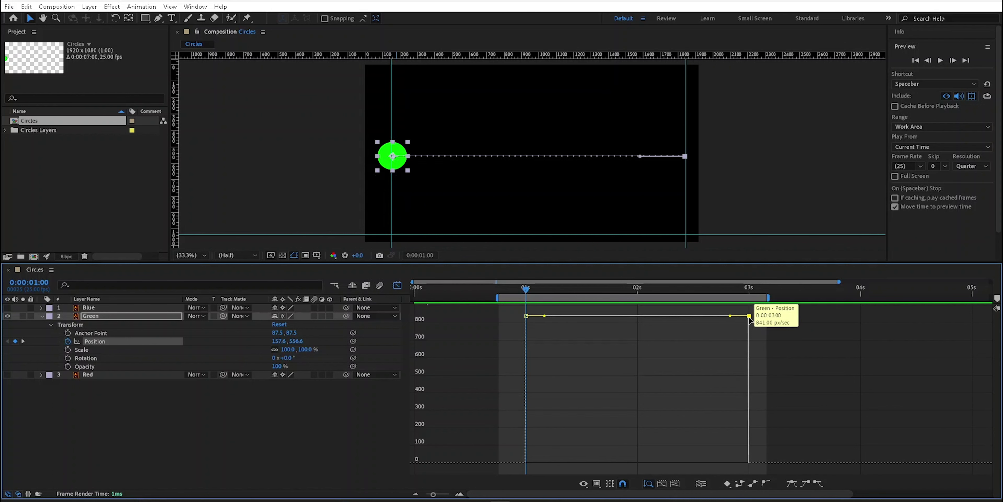
Step: Reapply Easy Ease In to the last keyframe and compare layer bars against the graph view
{"action": "key", "text": "F9"}
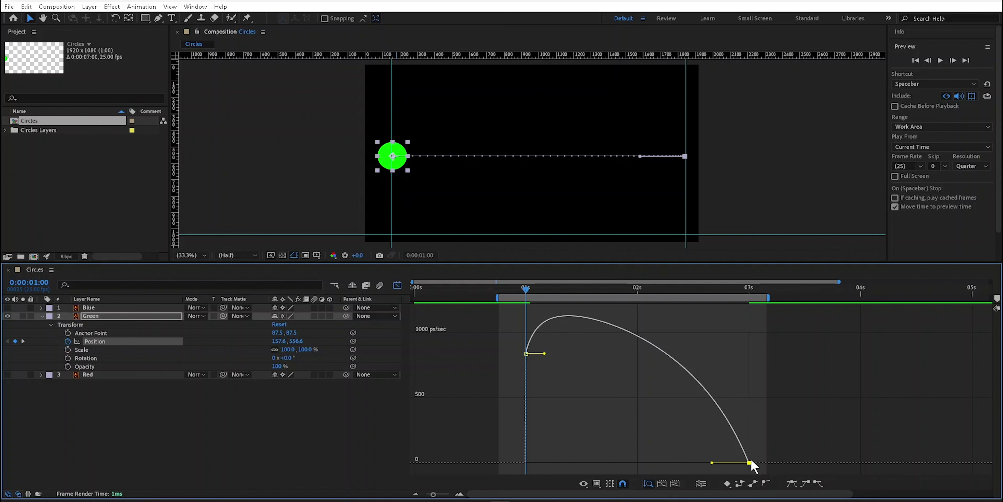
{"action": "left_click", "coordinate": [397, 284]}
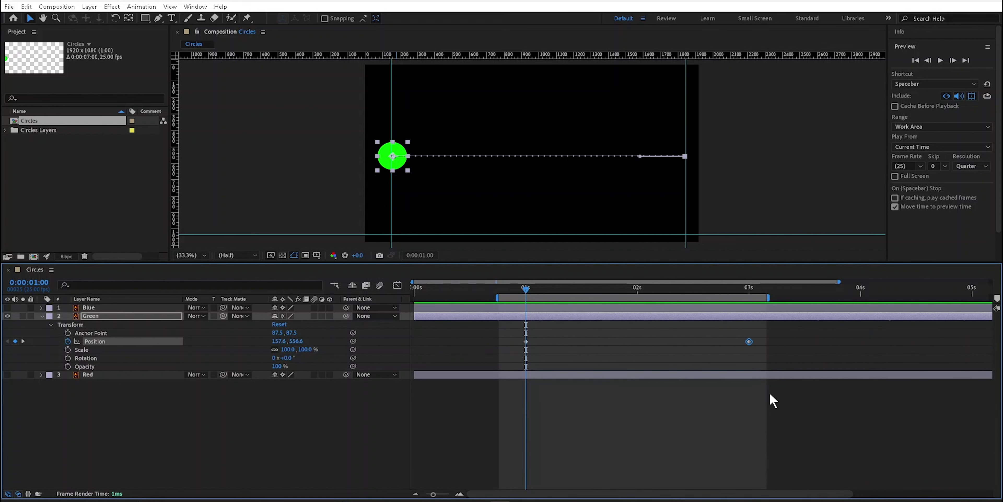
{"action": "left_click", "coordinate": [397, 284]}
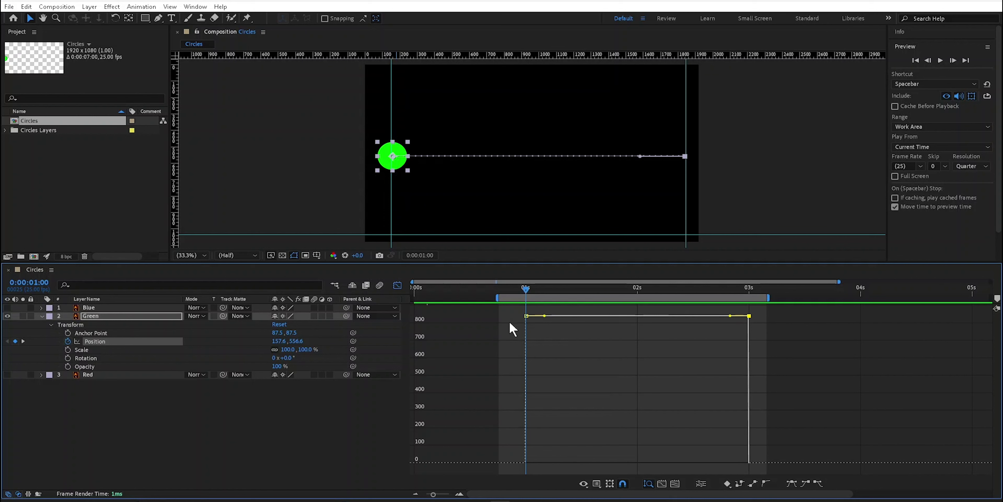
{"action": "key", "text": "shift+F3"}
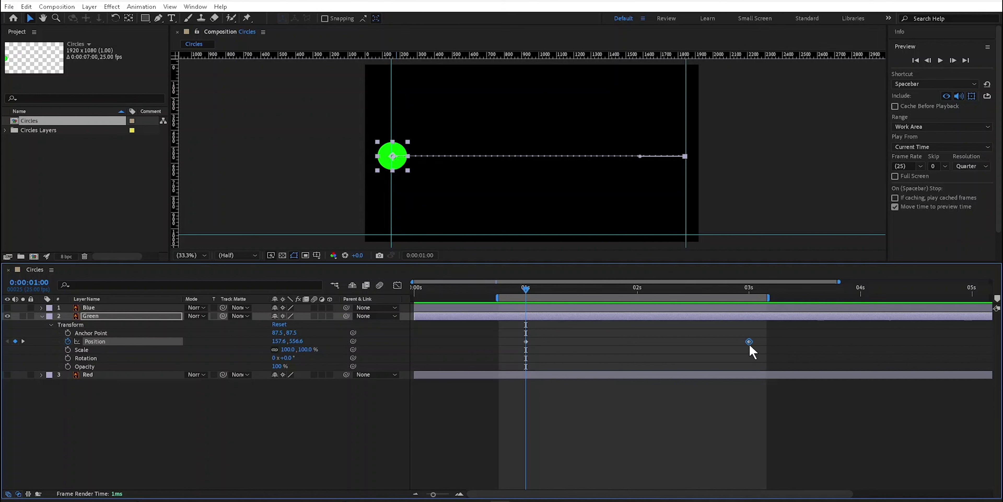
{"action": "mouse_move", "coordinate": [749, 345]}
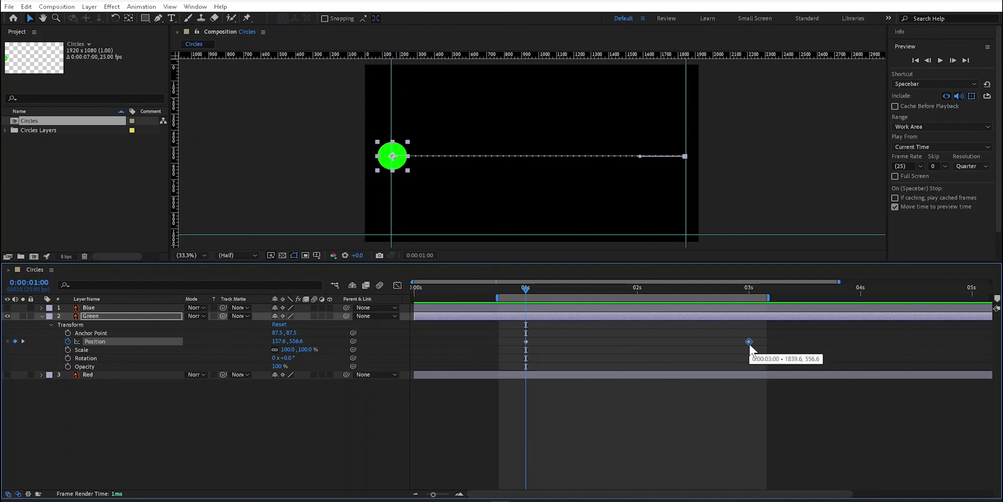
{"action": "left_click", "coordinate": [398, 285]}
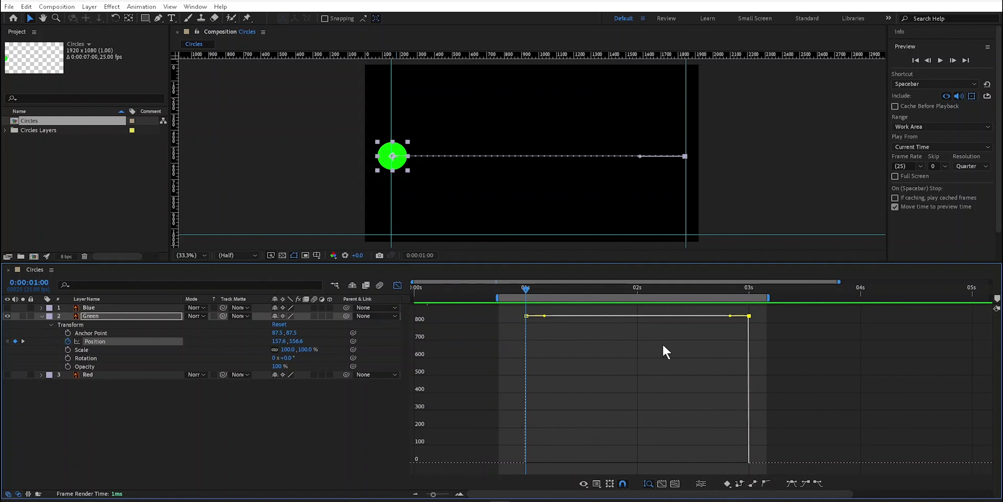
Step: Delete the middle Position keyframe, then select the last and both remaining keyframes
{"action": "mouse_move", "coordinate": [664, 316]}
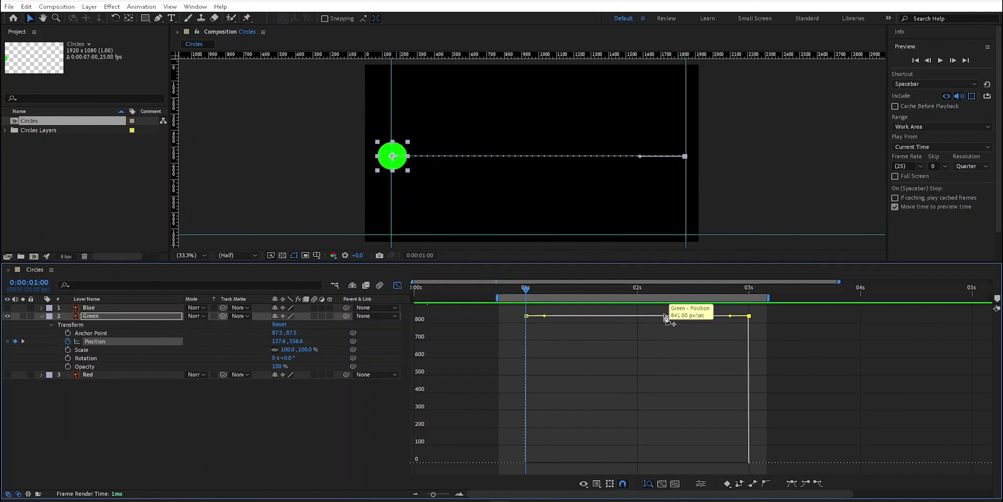
{"action": "left_click", "coordinate": [664, 316], "text": "ctrl"}
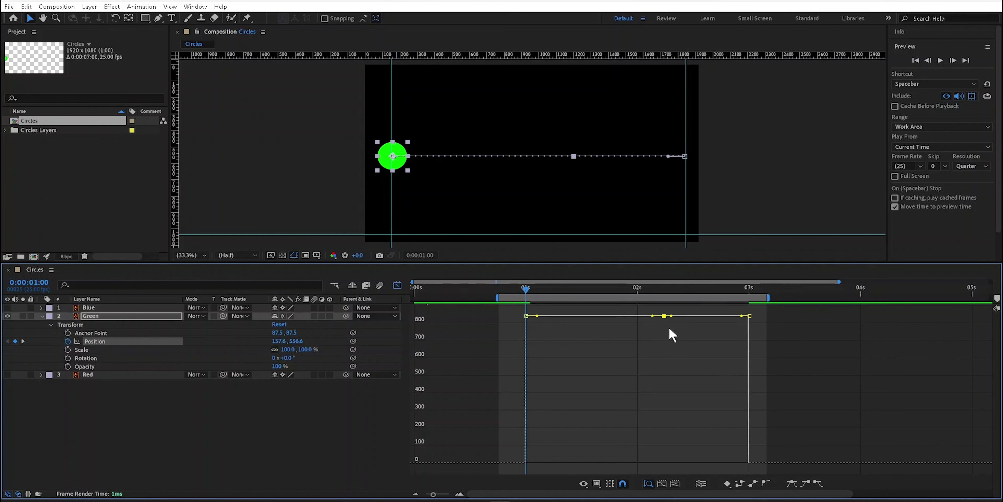
{"action": "mouse_move", "coordinate": [666, 320]}
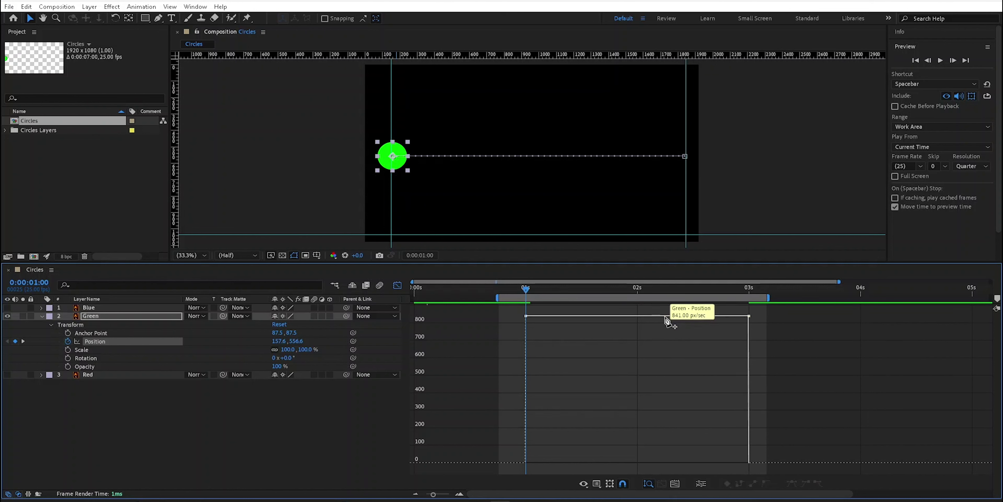
{"action": "key", "text": "Delete"}
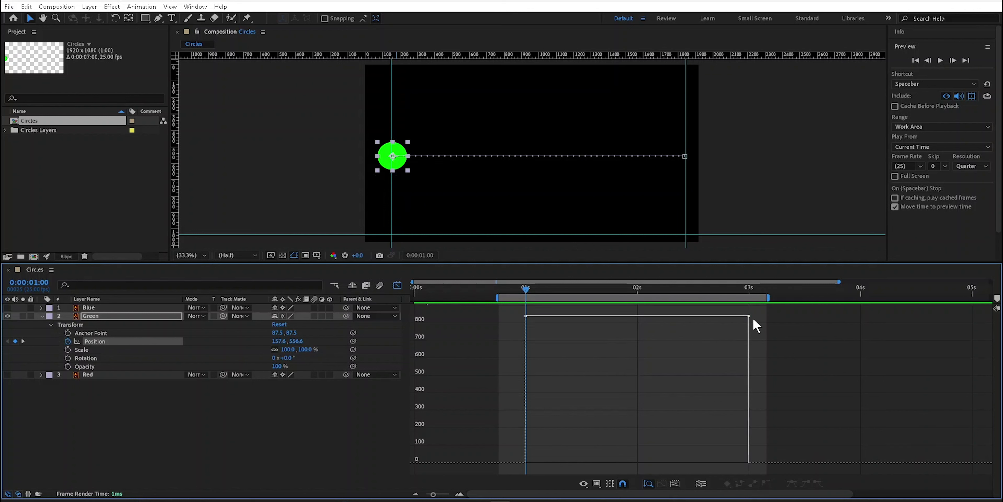
{"action": "left_click", "coordinate": [749, 316]}
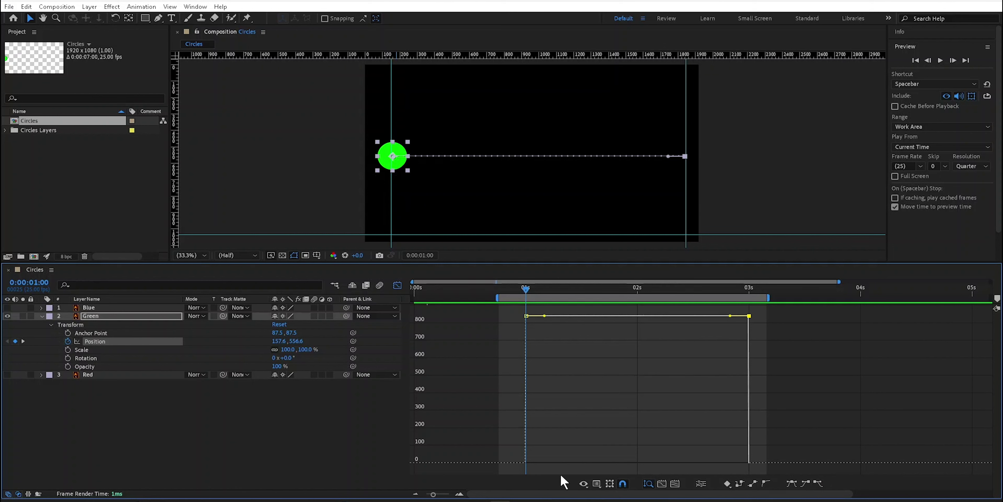
{"action": "left_click_drag", "start_coordinate": [827, 375], "coordinate": [500, 303]}
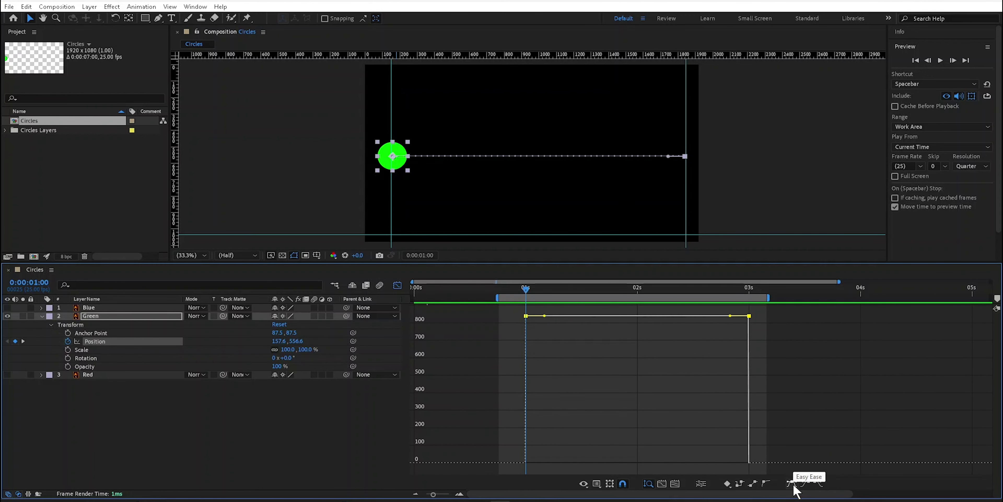
Step: Apply Easy Ease Out to the first Position keyframe and Easy Ease In to the last
{"action": "left_click", "coordinate": [861, 408]}
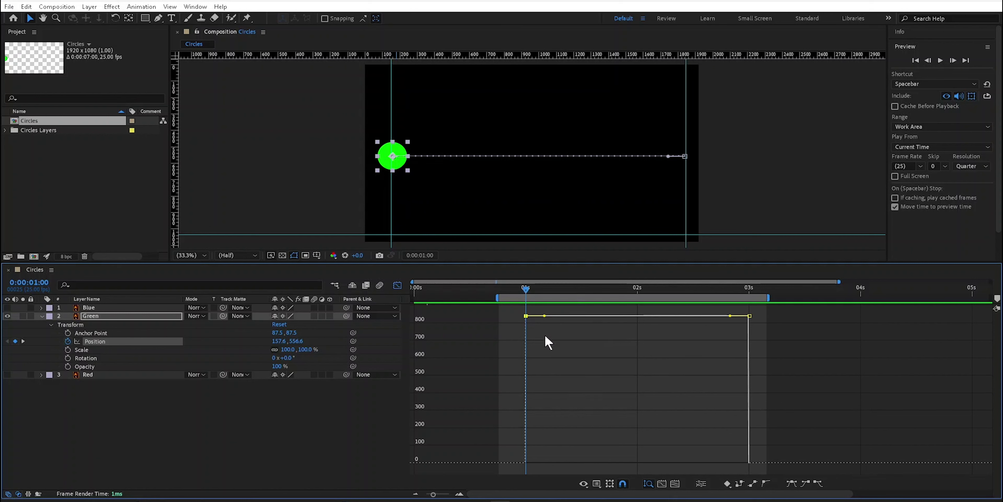
{"action": "left_click", "coordinate": [818, 483]}
{"action": "left_click", "coordinate": [749, 354]}
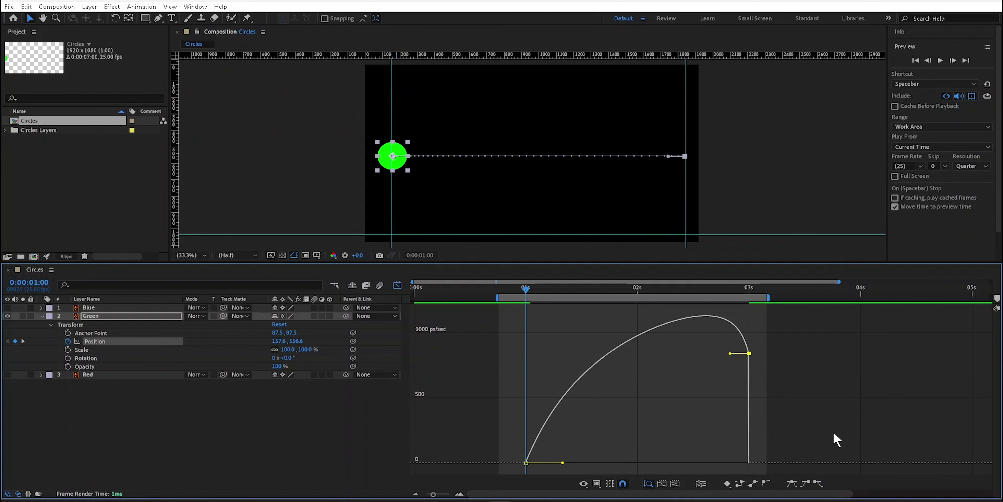
{"action": "left_click", "coordinate": [806, 482]}
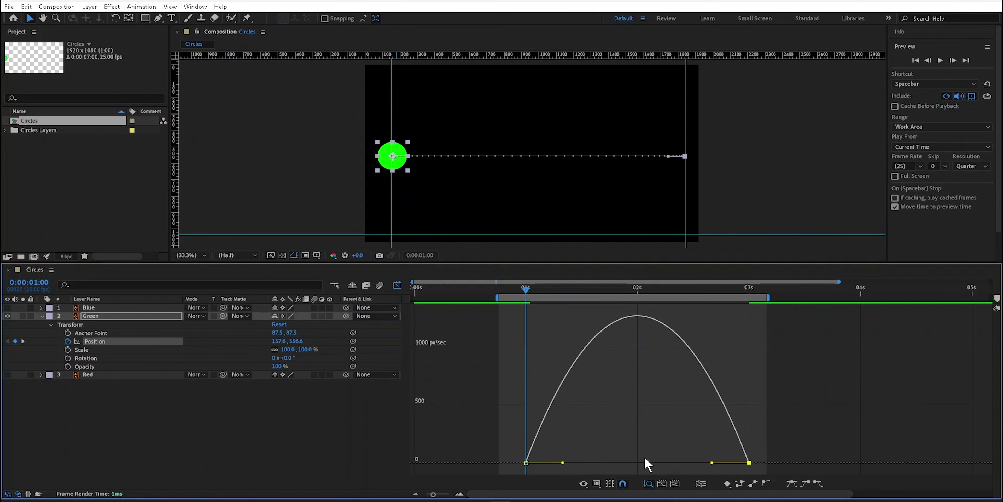
Step: Keep Edit Speed Graph shown in the Graph Editor and zoom in closely on the comp
{"action": "left_click", "coordinate": [610, 483]}
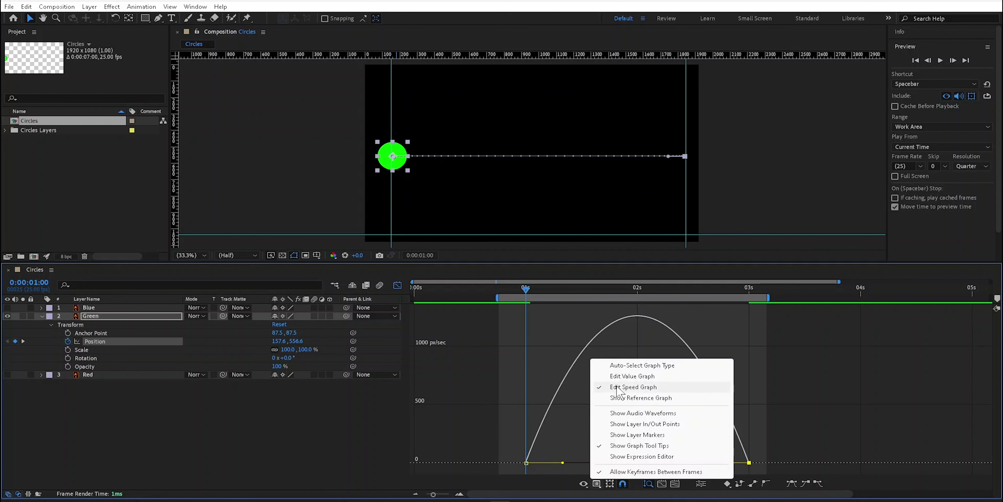
{"action": "left_click", "coordinate": [796, 398]}
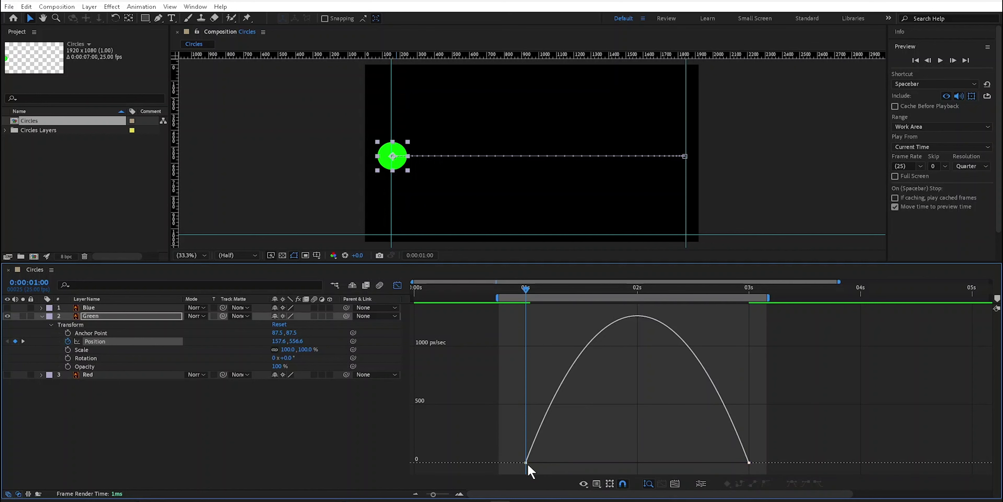
{"action": "mouse_move", "coordinate": [529, 459]}
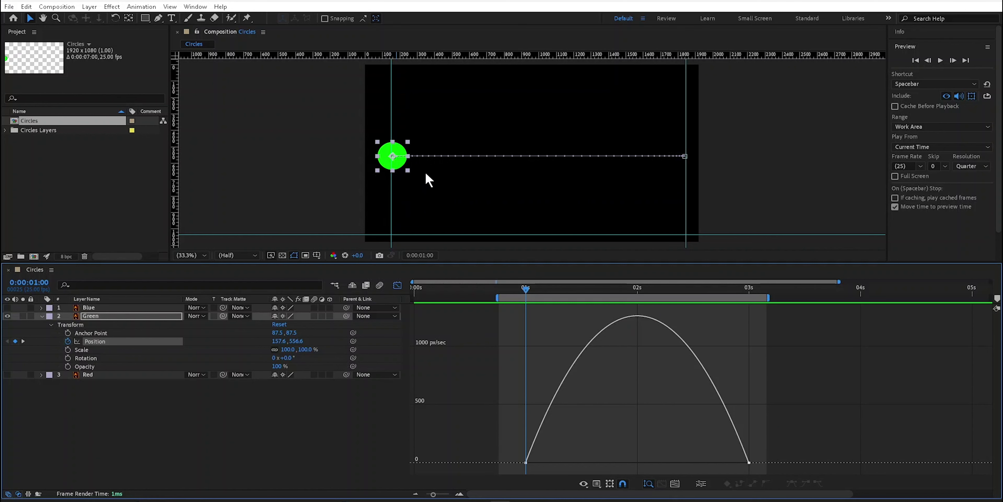
{"action": "key", "text": "period"}
{"action": "key", "text": "period"}
{"action": "key", "text": "period"}
{"action": "key", "text": "h"}
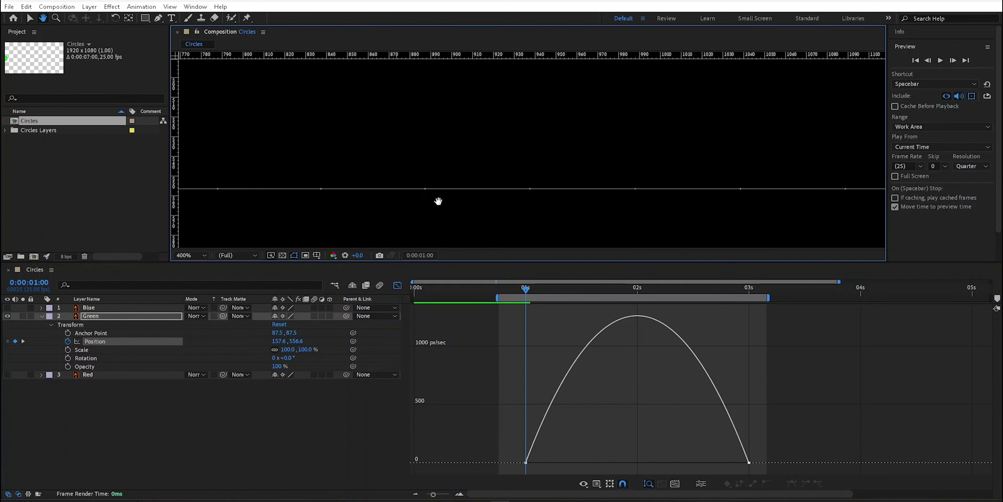
{"action": "left_click_drag", "start_coordinate": [386, 198], "coordinate": [752, 197]}
{"action": "left_click_drag", "start_coordinate": [483, 201], "coordinate": [783, 197]}
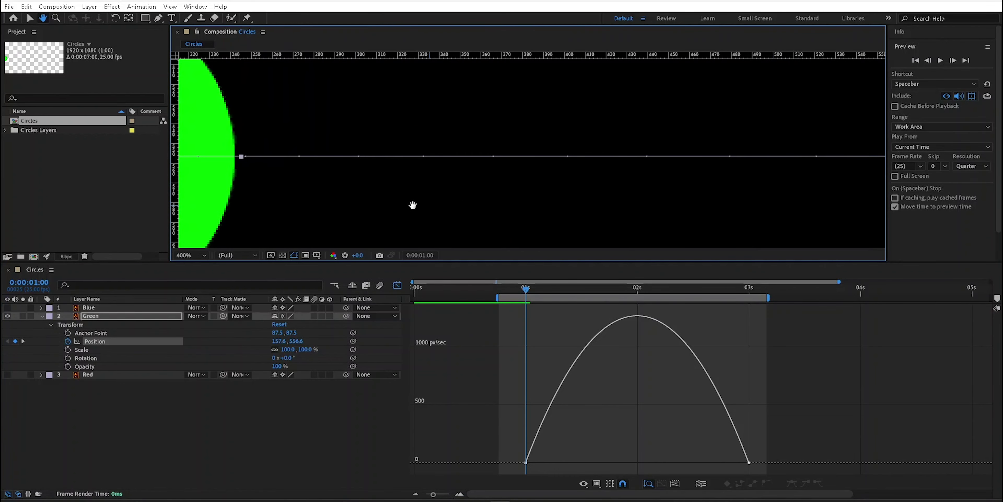
{"action": "left_click_drag", "start_coordinate": [413, 205], "coordinate": [628, 203]}
{"action": "key", "text": "v"}
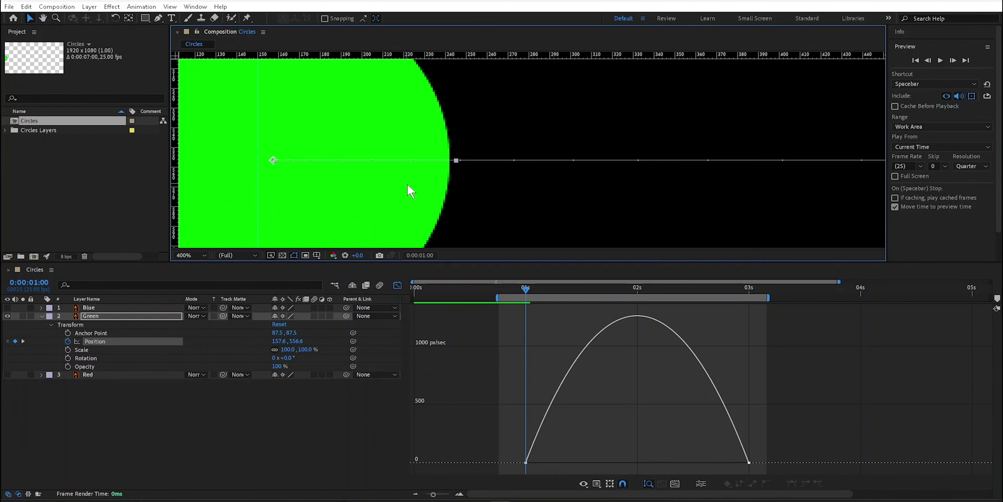
{"action": "key", "text": "comma"}
{"action": "key", "text": "comma"}
{"action": "key", "text": "comma"}
{"action": "key", "text": "comma"}
{"action": "key", "text": "comma"}
{"action": "key", "text": "comma"}
{"action": "key", "text": "comma"}
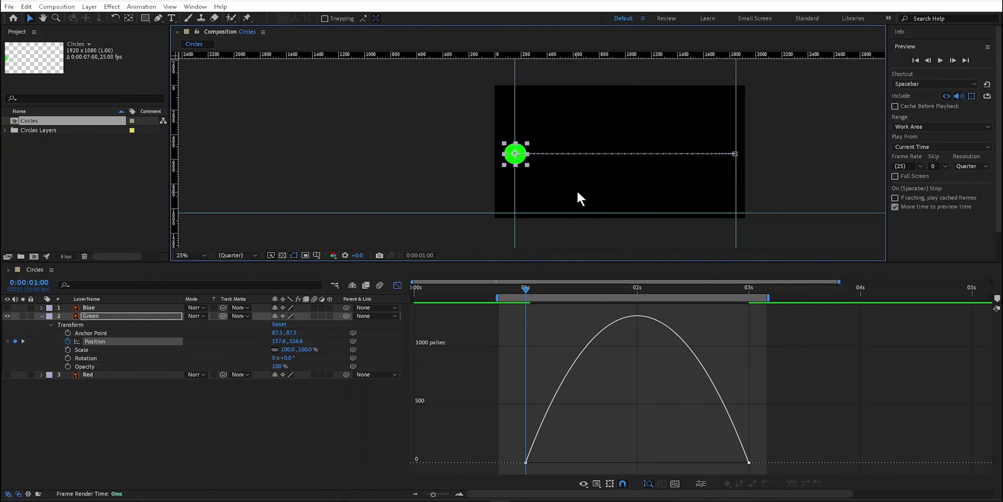
{"action": "left_click_drag", "start_coordinate": [580, 183], "coordinate": [466, 188]}
{"action": "key", "text": "space"}
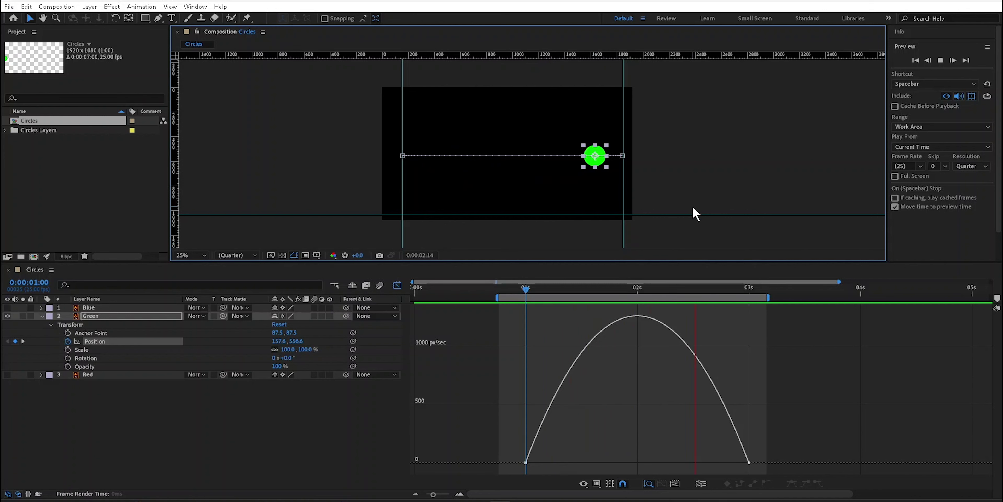
{"action": "key", "text": "space"}
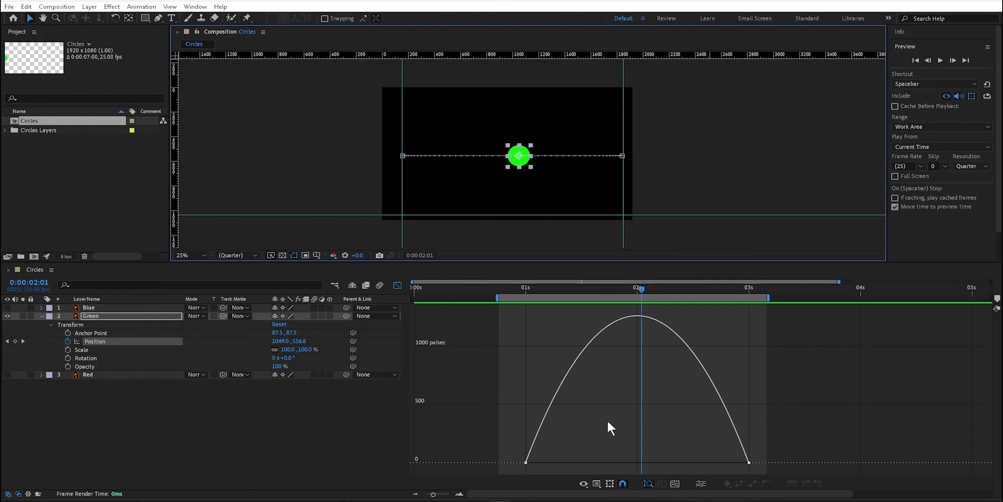
{"action": "left_click_drag", "start_coordinate": [607, 415], "coordinate": [475, 487]}
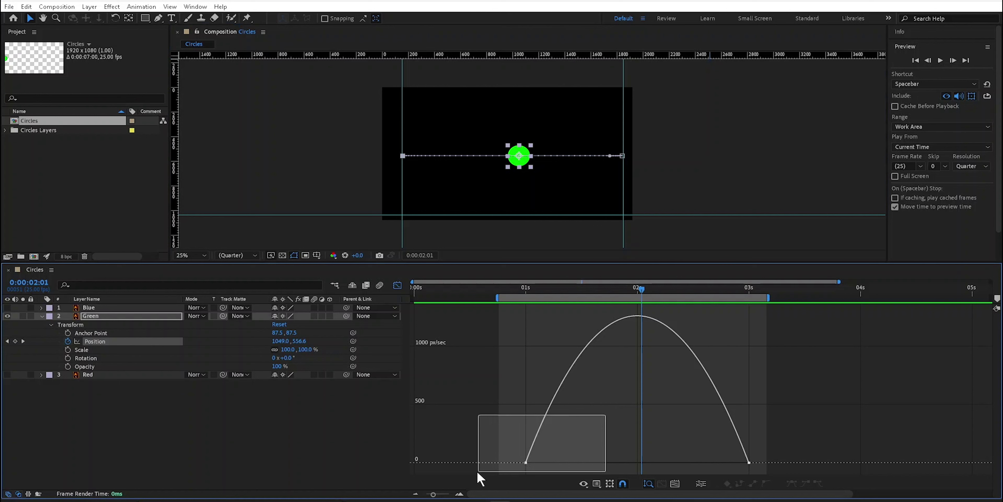
Step: Reselect both Position keyframes and drag the first keyframe's influence out to about 48%
{"action": "left_click", "coordinate": [665, 454]}
{"action": "left_click_drag", "start_coordinate": [592, 427], "coordinate": [460, 487]}
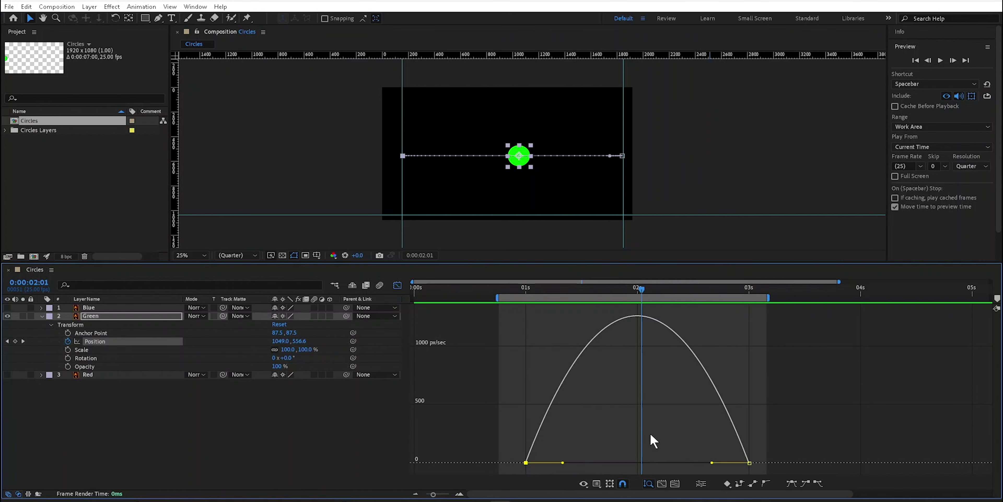
{"action": "left_click_drag", "start_coordinate": [594, 411], "coordinate": [467, 484]}
{"action": "left_click_drag", "start_coordinate": [563, 464], "coordinate": [649, 466]}
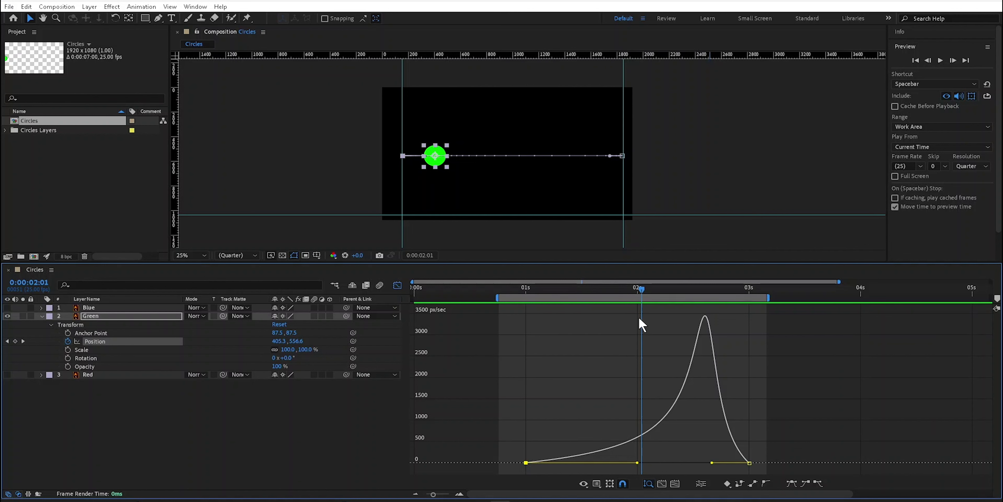
Step: Preview from an early frame, then widen the last keyframe's influence into a sharp speed spike
{"action": "left_click_drag", "start_coordinate": [639, 292], "coordinate": [509, 286]}
{"action": "key", "text": "space"}
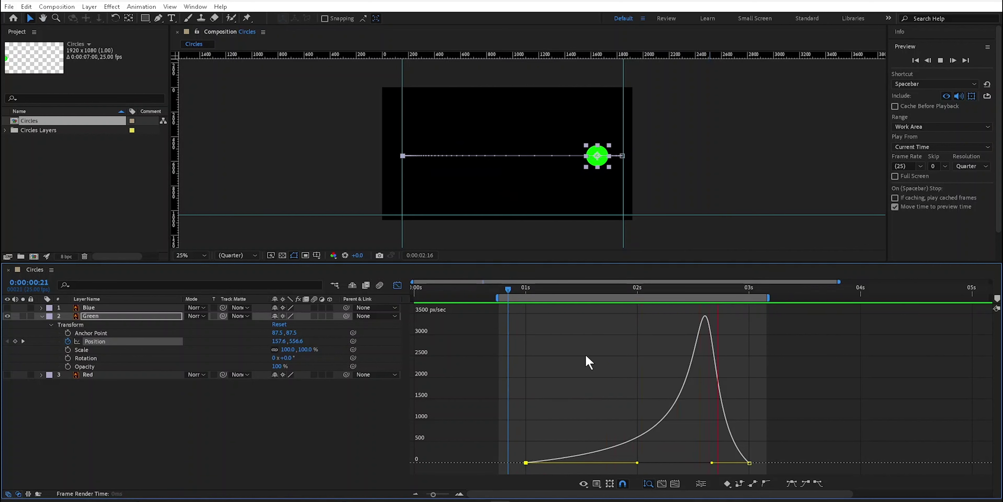
{"action": "key", "text": "space"}
{"action": "left_click_drag", "start_coordinate": [711, 463], "coordinate": [649, 463]}
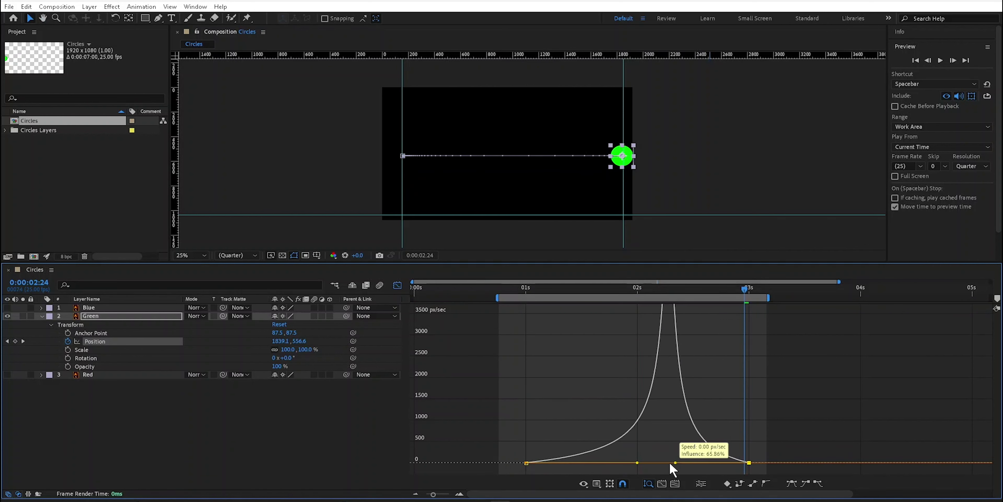
{"action": "key", "text": "space"}
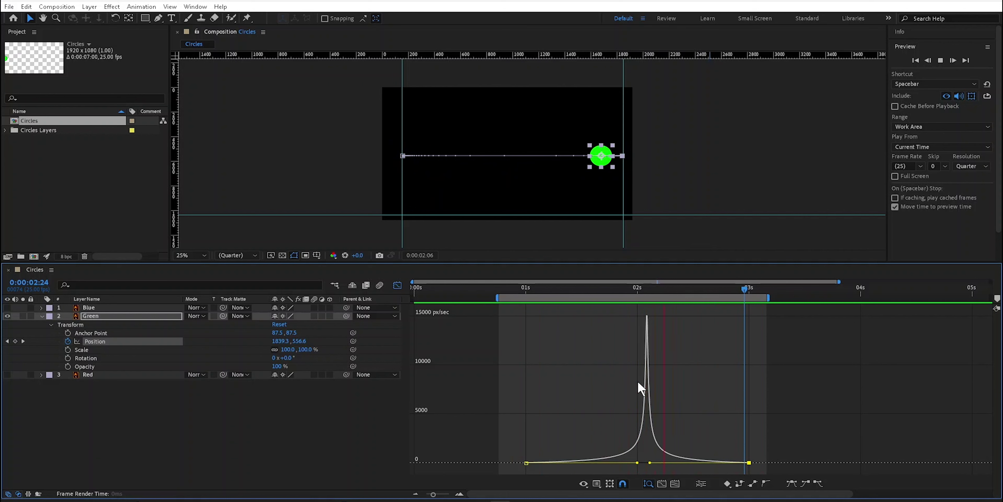
{"action": "key", "text": "space"}
Step: Raise both ends of the speed curve to about 7200 px/sec for a U shape, then preview
{"action": "mouse_move", "coordinate": [650, 462]}
{"action": "left_mouse_down"}
{"action": "mouse_move", "coordinate": [665, 462]}
{"action": "mouse_move", "coordinate": [526, 317]}
{"action": "left_mouse_up"}
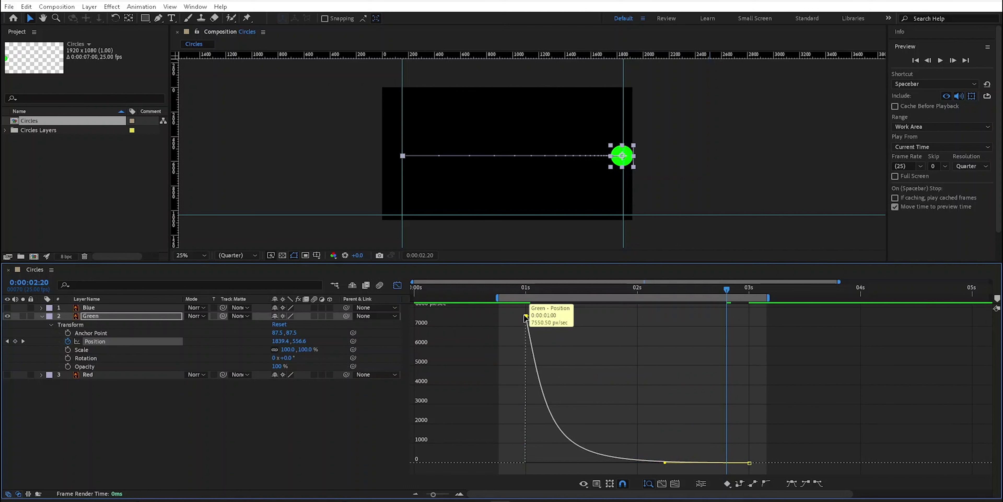
{"action": "key", "text": "space"}
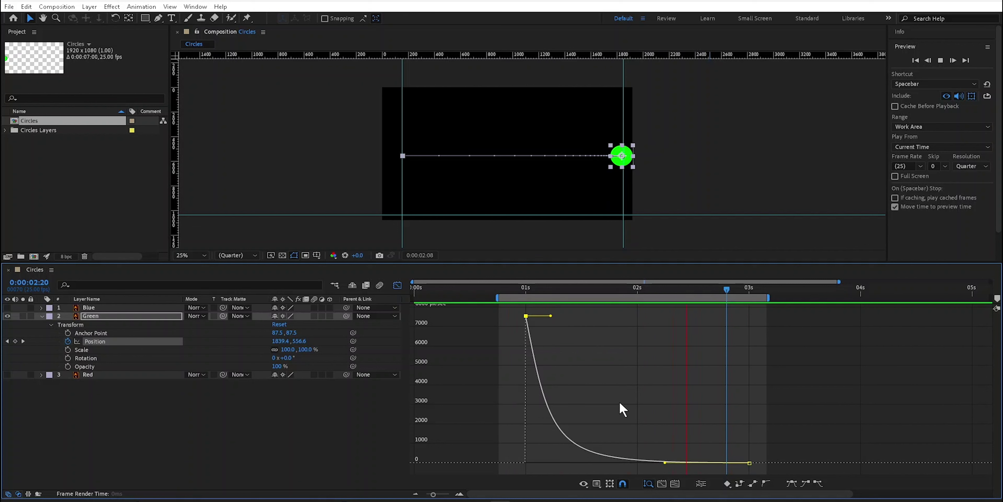
{"action": "key", "text": "space"}
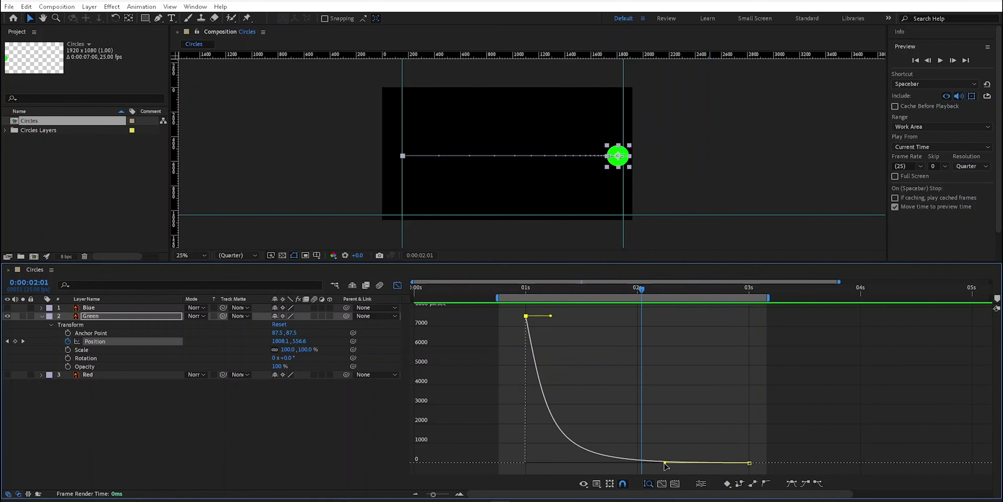
{"action": "left_click_drag", "start_coordinate": [665, 463], "coordinate": [686, 323]}
{"action": "key", "text": "space"}
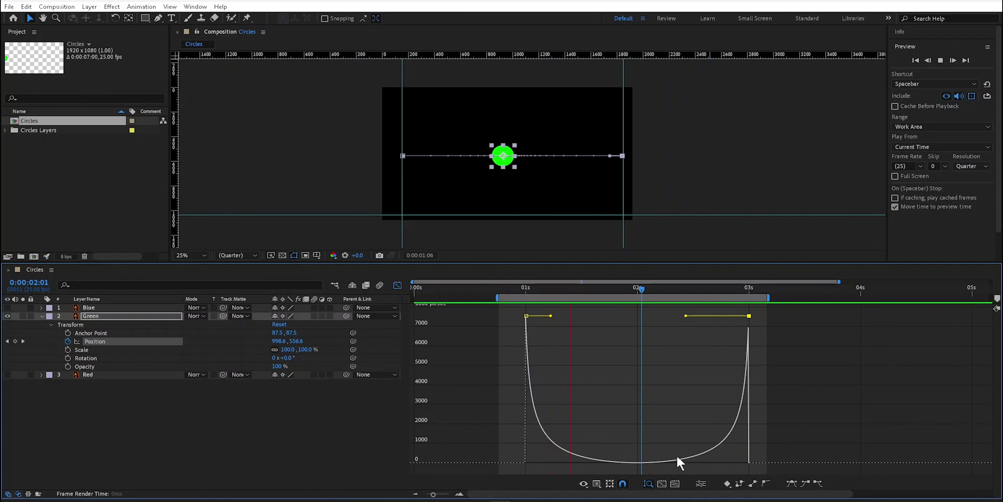